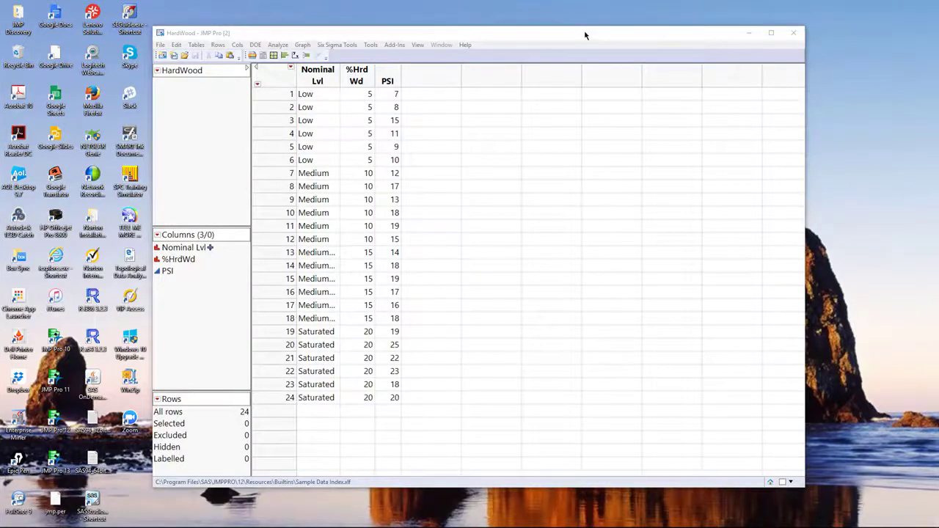
- Nudge the HardWood data table window a little to the left on the desktop
{"action": "left_click_drag", "start_coordinate": [585, 36], "coordinate": [558, 29]}
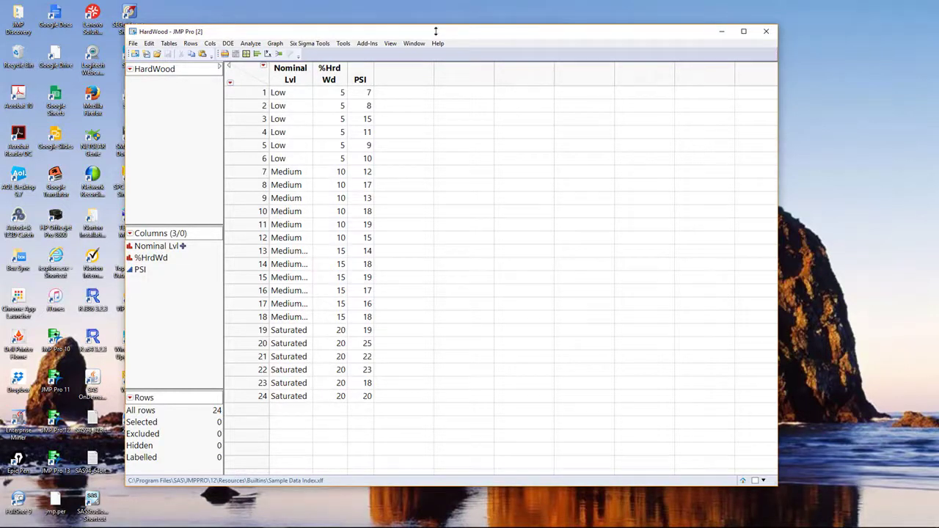
- Widen the %HrdWd and PSI columns, then select and clear Nominal Lvl and rows 1–6
{"action": "left_click_drag", "start_coordinate": [348, 68], "coordinate": [369, 64]}
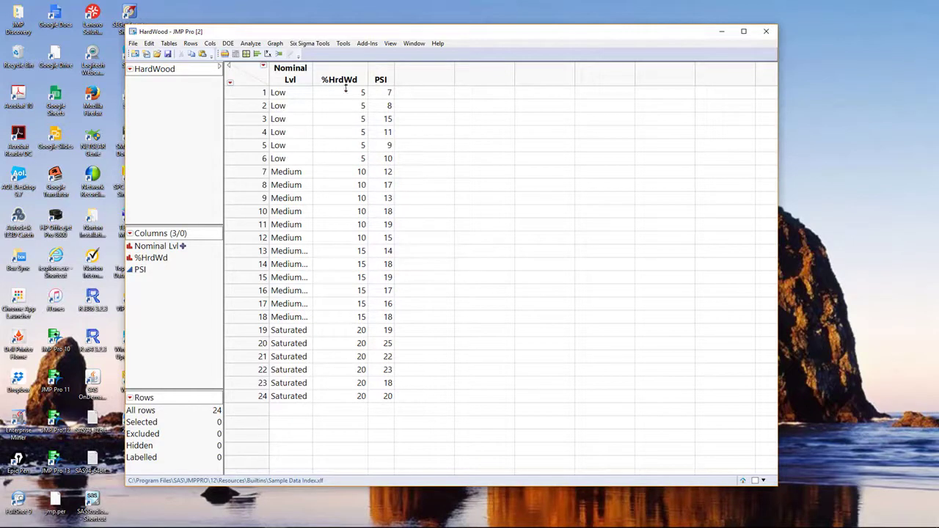
{"action": "left_click_drag", "start_coordinate": [395, 71], "coordinate": [405, 71]}
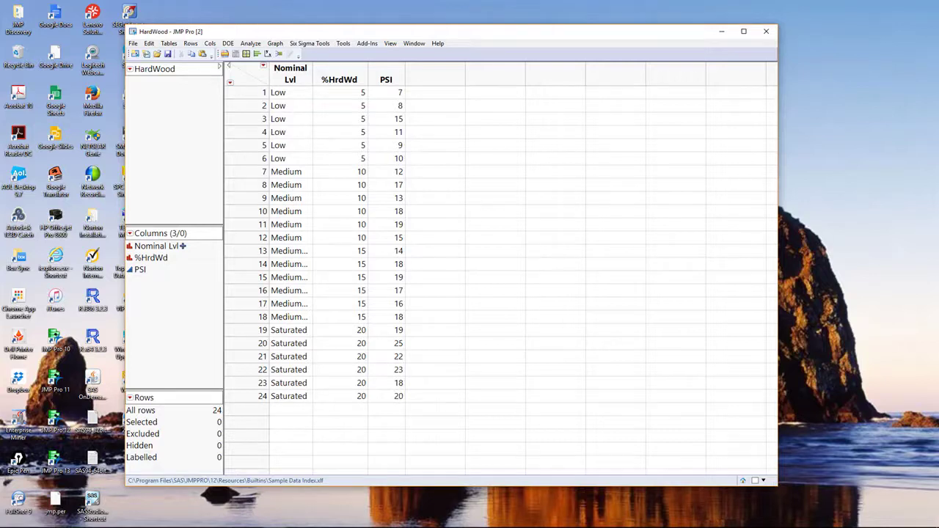
{"action": "left_click", "coordinate": [307, 77]}
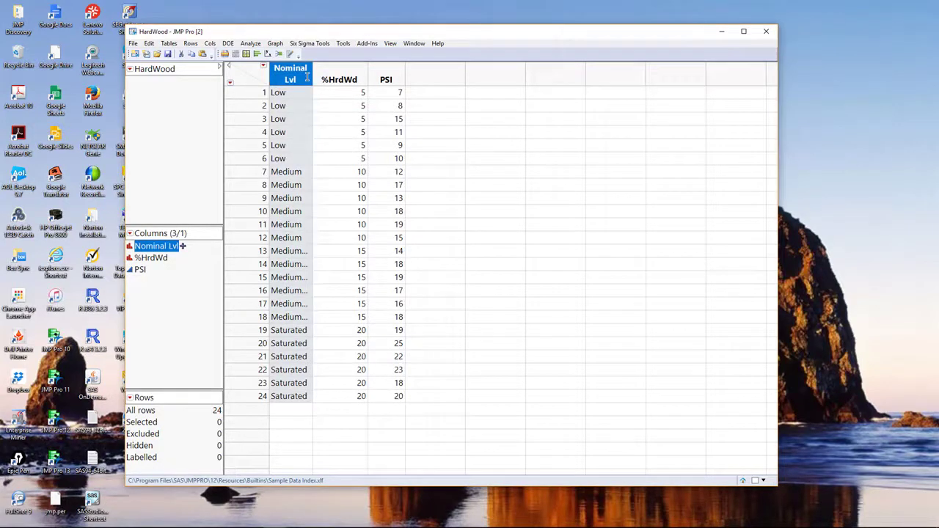
{"action": "left_click", "coordinate": [250, 68]}
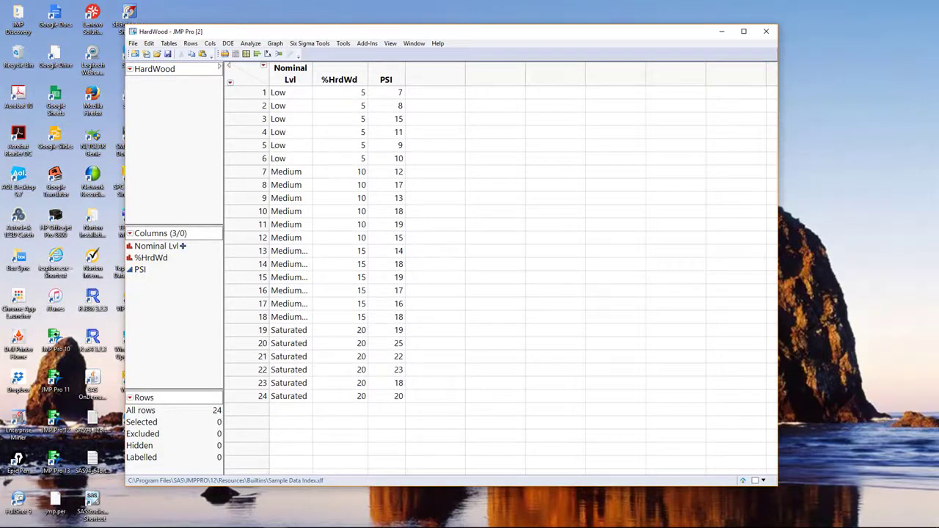
{"action": "left_click_drag", "start_coordinate": [246, 93], "coordinate": [246, 158]}
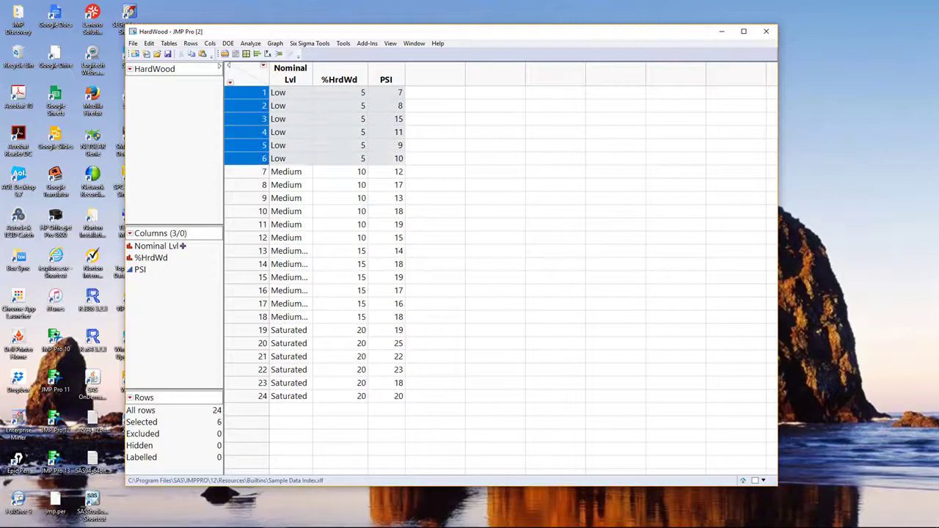
{"action": "left_click", "coordinate": [237, 80]}
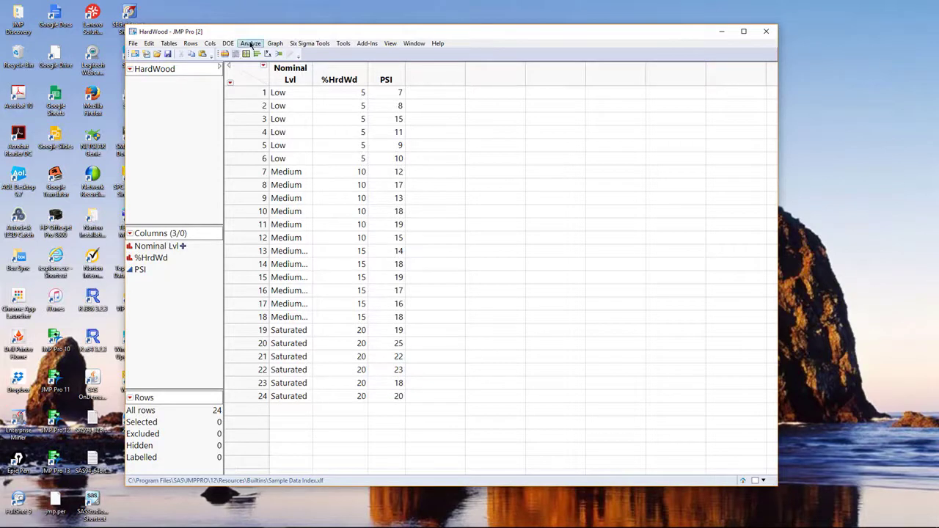
{"action": "left_click", "coordinate": [251, 44]}
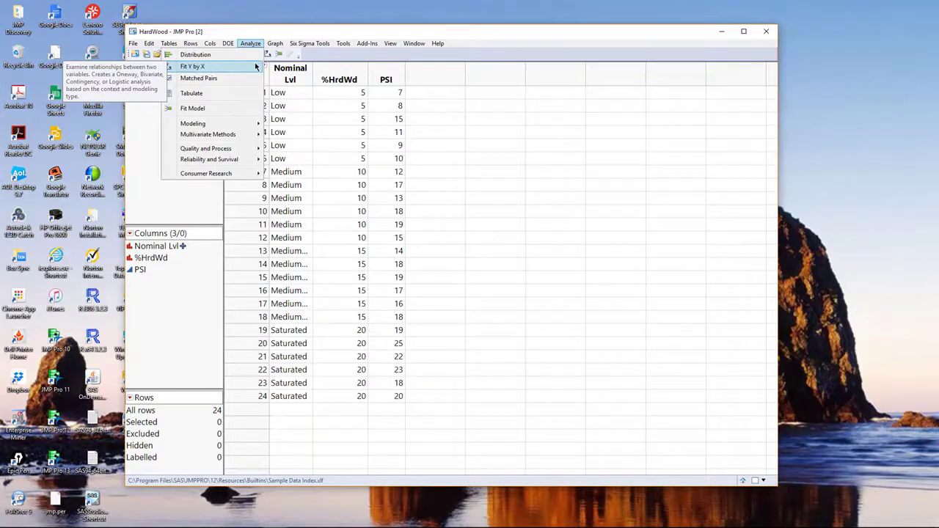
{"action": "left_click", "coordinate": [255, 66]}
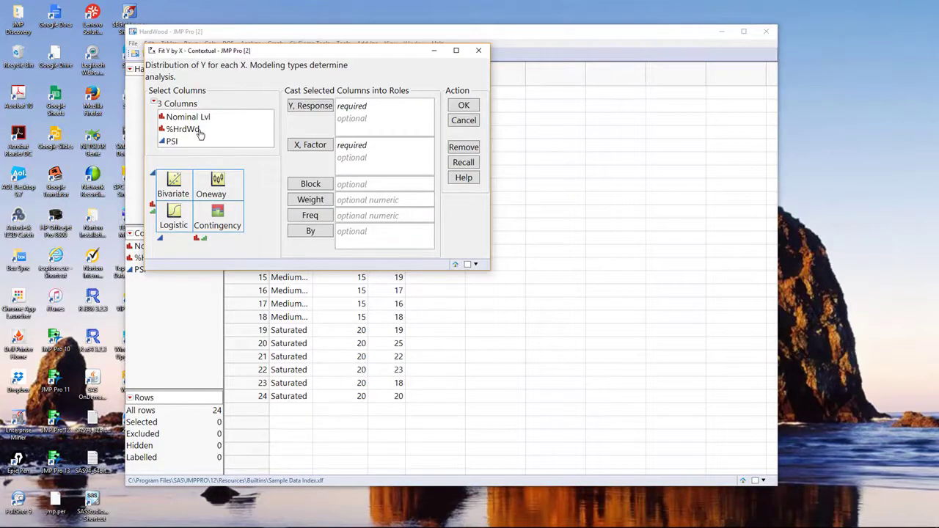
{"action": "left_click", "coordinate": [479, 52]}
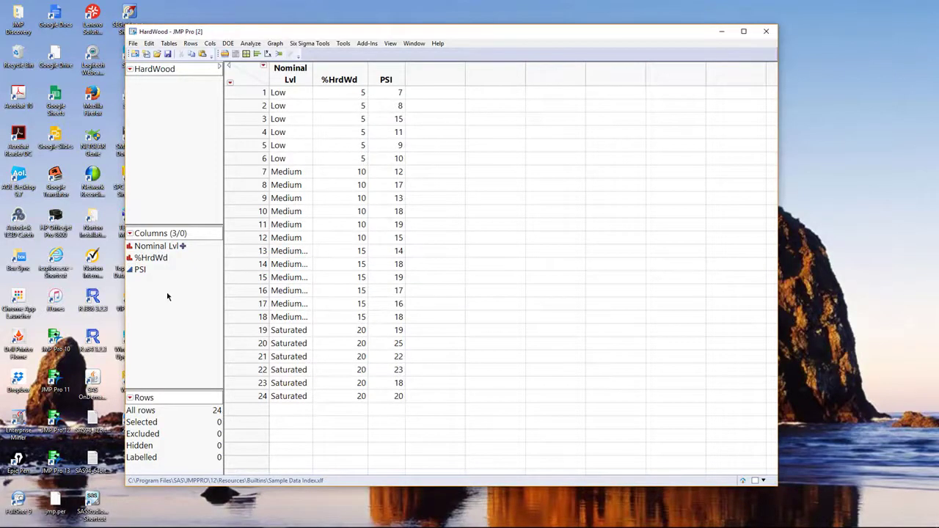
- Set %HrdWd's modeling type to Continuous and save the HardWood table
{"action": "left_click", "coordinate": [131, 262]}
{"action": "left_click", "coordinate": [115, 268]}
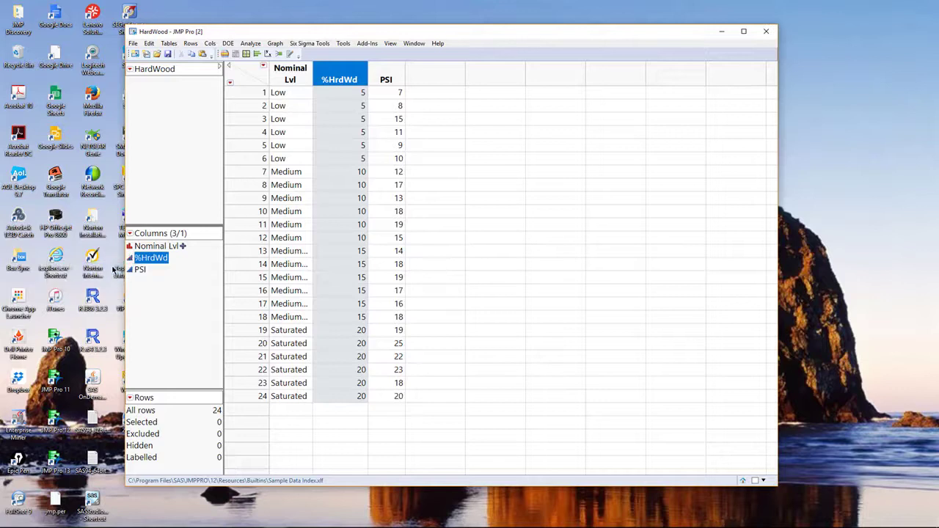
{"action": "left_click", "coordinate": [160, 318]}
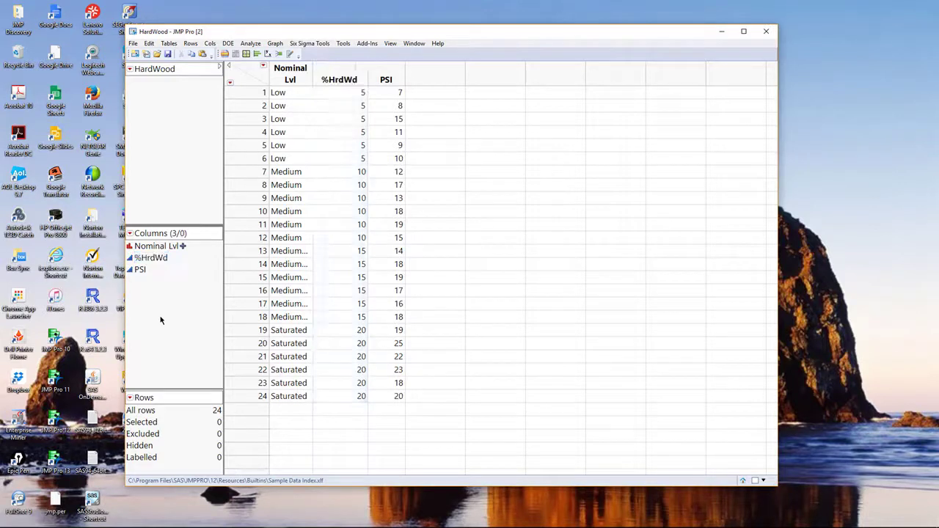
{"action": "left_click", "coordinate": [168, 56]}
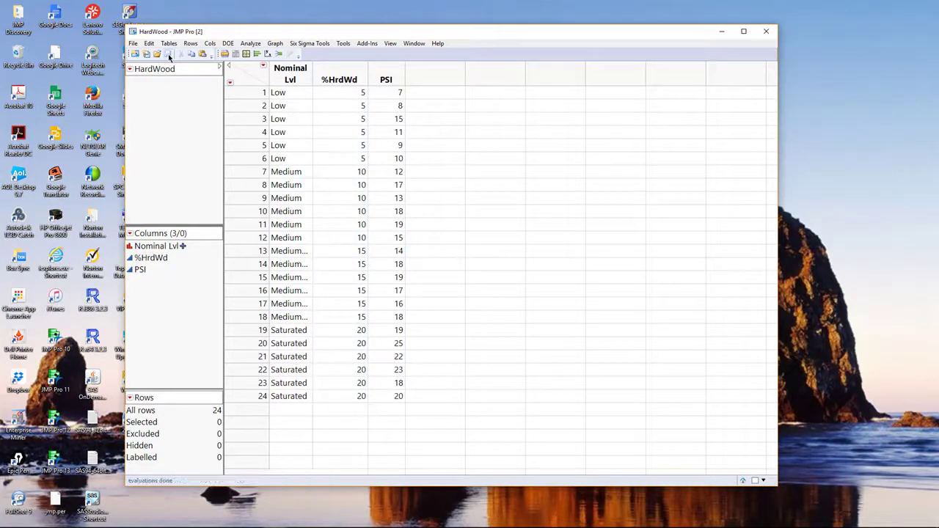
- Run Fit Y by X with PSI as Y, Response and %HrdWd as X, Factor
{"action": "left_click", "coordinate": [252, 44]}
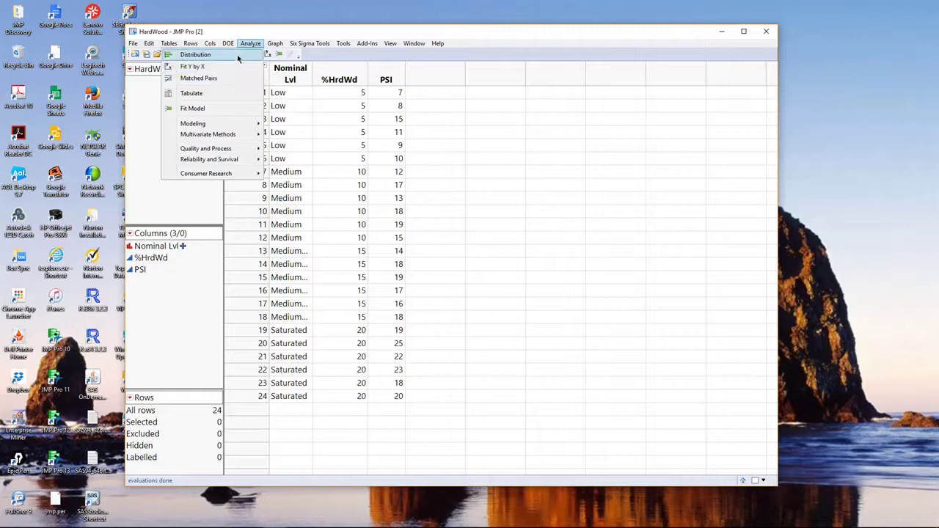
{"action": "left_click", "coordinate": [227, 68]}
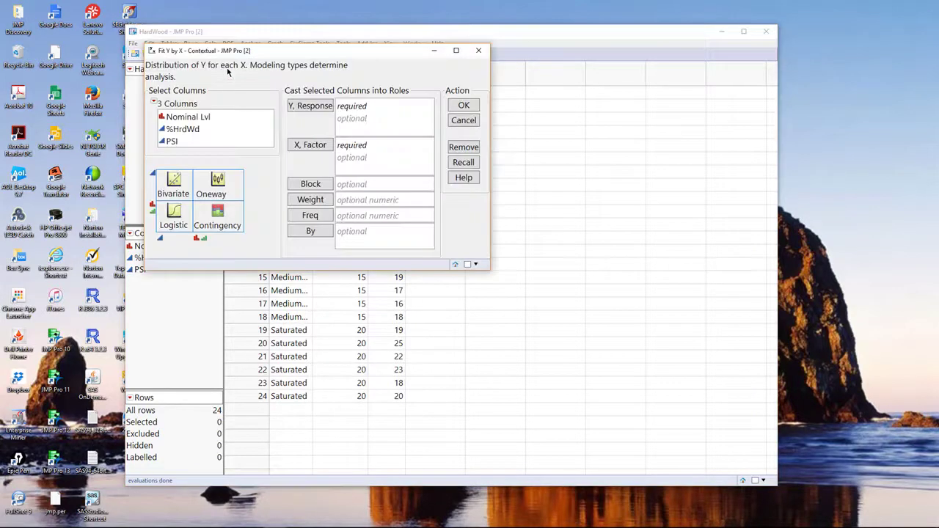
{"action": "left_click", "coordinate": [196, 131]}
{"action": "left_click", "coordinate": [309, 147]}
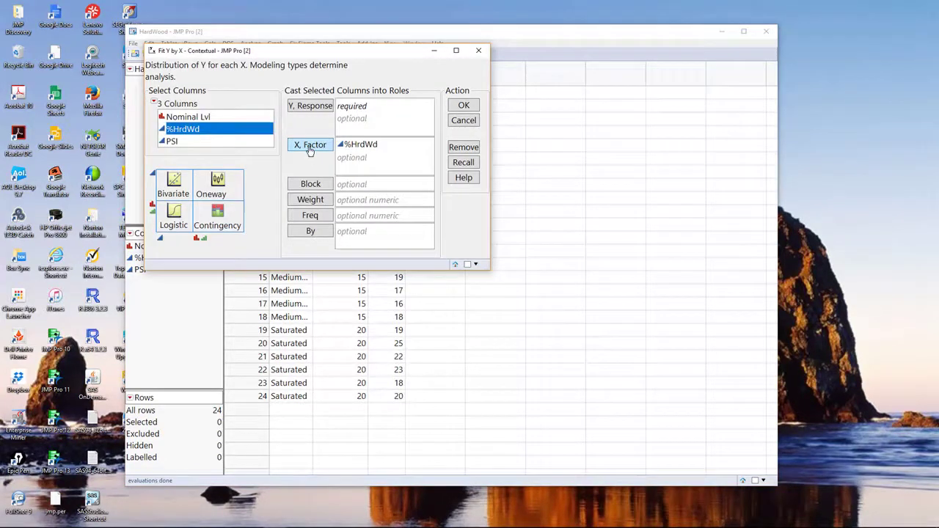
{"action": "left_click", "coordinate": [194, 142]}
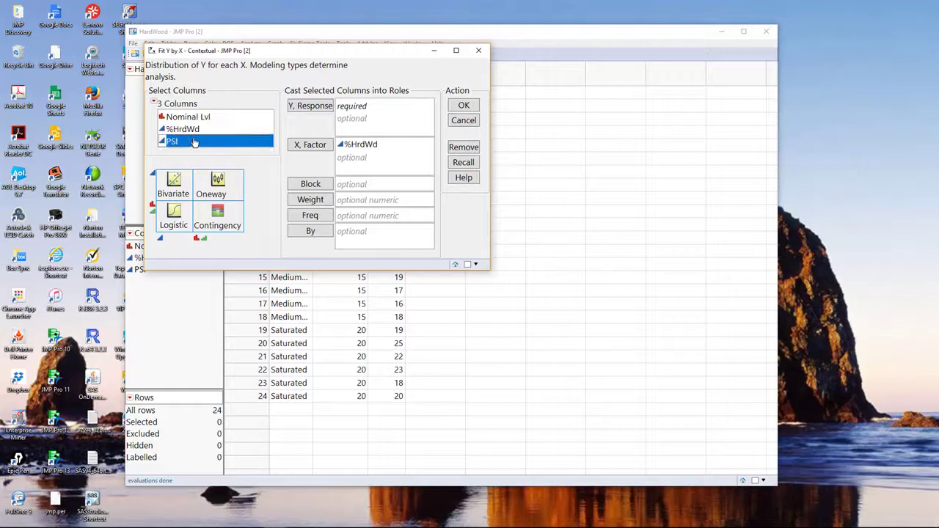
{"action": "left_click", "coordinate": [295, 107]}
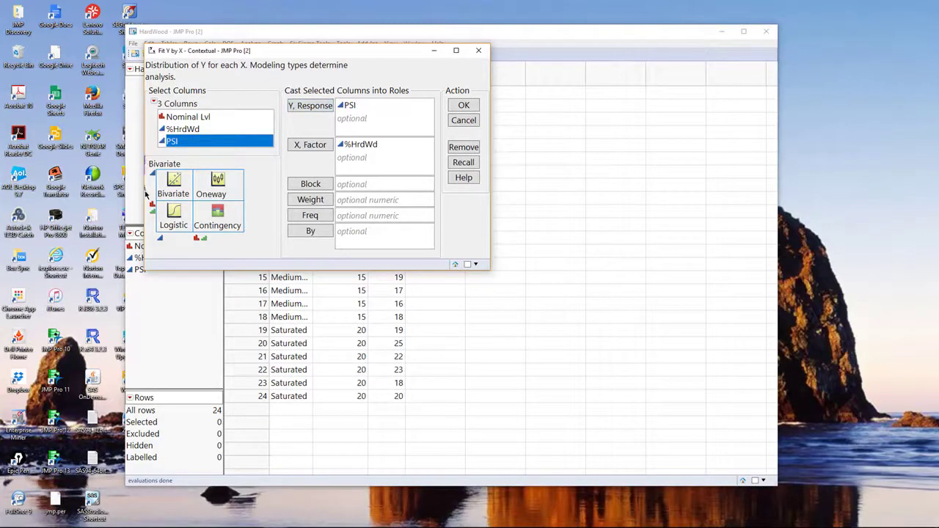
{"action": "mouse_move", "coordinate": [145, 192]}
{"action": "left_mouse_down"}
{"action": "mouse_move", "coordinate": [174, 212]}
{"action": "mouse_move", "coordinate": [196, 209]}
{"action": "mouse_move", "coordinate": [204, 156]}
{"action": "mouse_move", "coordinate": [199, 146]}
{"action": "mouse_move", "coordinate": [166, 149]}
{"action": "mouse_move", "coordinate": [137, 164]}
{"action": "left_mouse_up"}
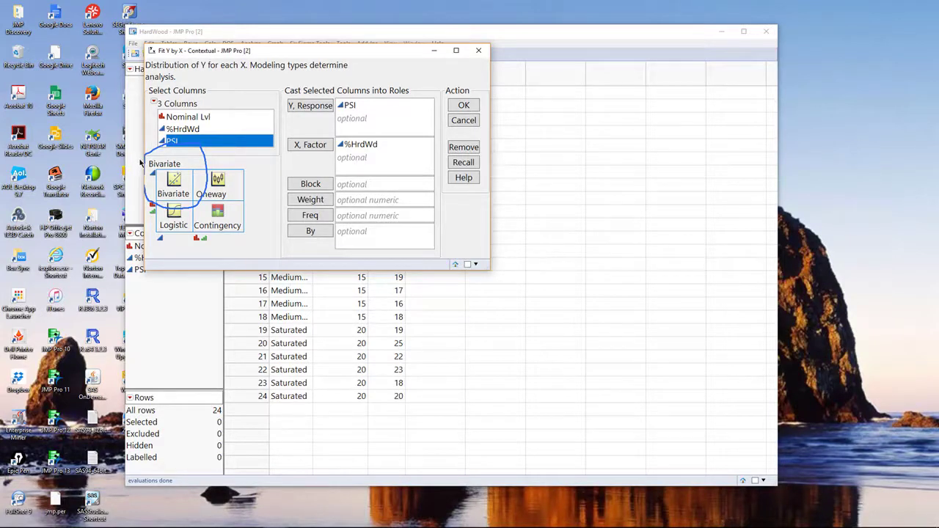
{"action": "key", "text": "ctrl+shift+c"}
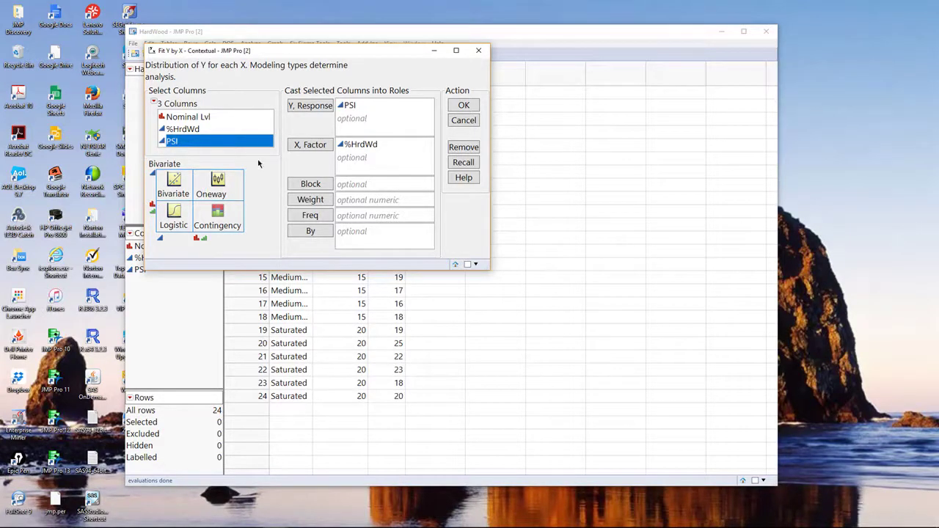
{"action": "left_click", "coordinate": [467, 106]}
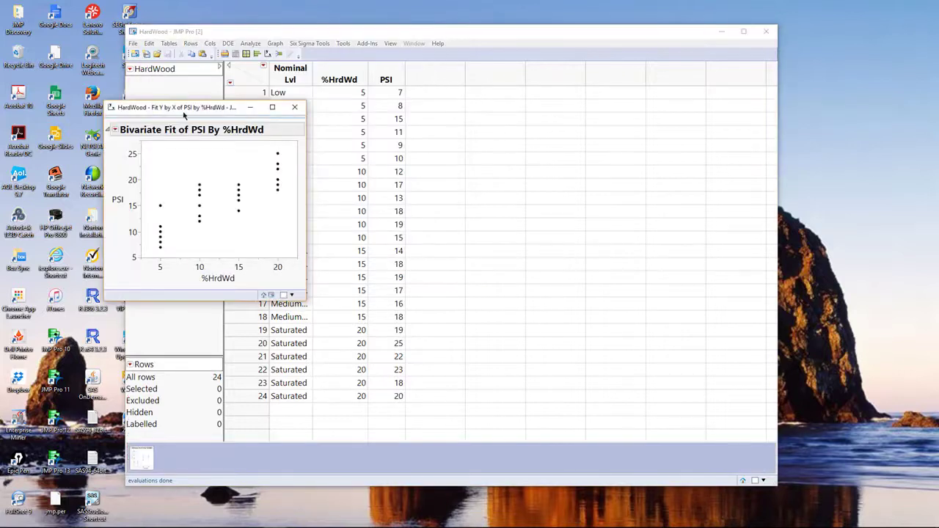
- Move the Bivariate Fit report over the table, then enlarge the window and its scatterplot
{"action": "left_click_drag", "start_coordinate": [186, 107], "coordinate": [415, 115]}
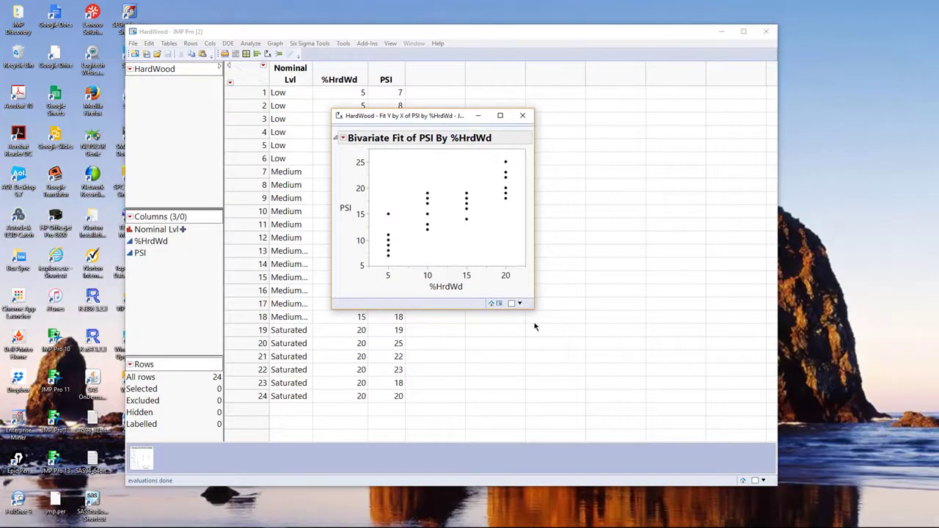
{"action": "left_click_drag", "start_coordinate": [533, 309], "coordinate": [682, 394]}
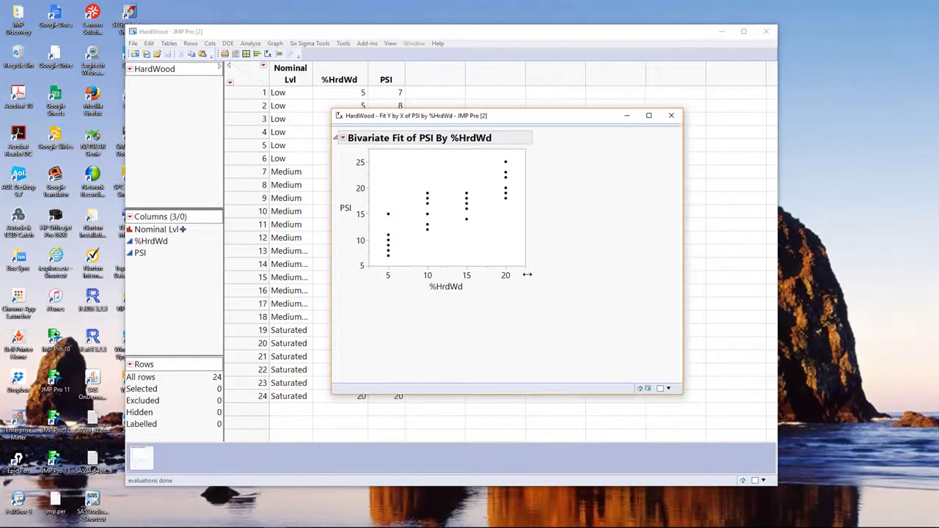
{"action": "left_click_drag", "start_coordinate": [523, 265], "coordinate": [642, 303]}
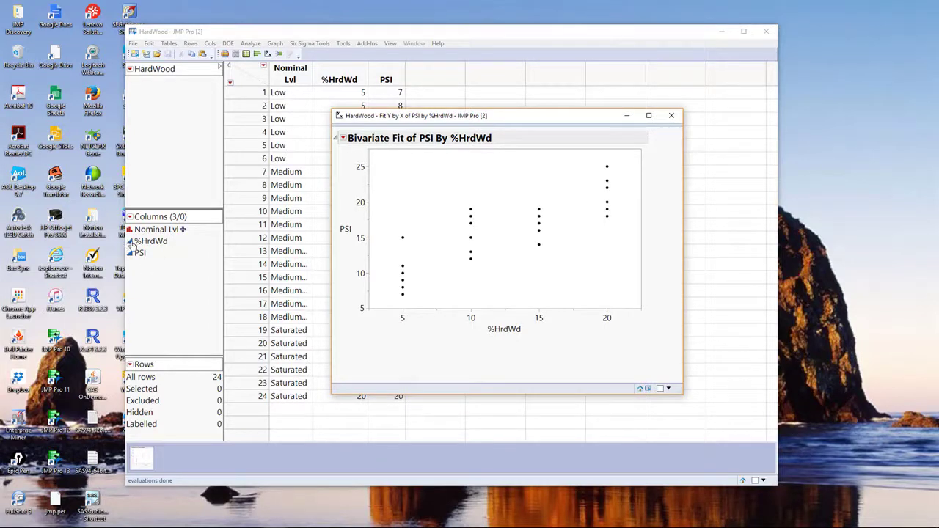
- Add Fit Line to the bivariate plot, giving PSI = 7.25 + 0.6966667*%HrdWd
{"action": "left_click", "coordinate": [343, 139]}
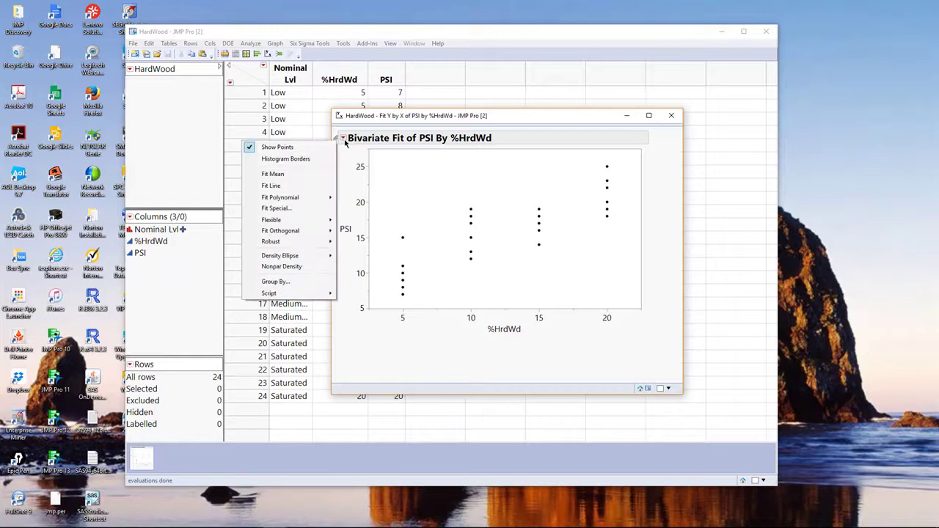
{"action": "left_click", "coordinate": [291, 190]}
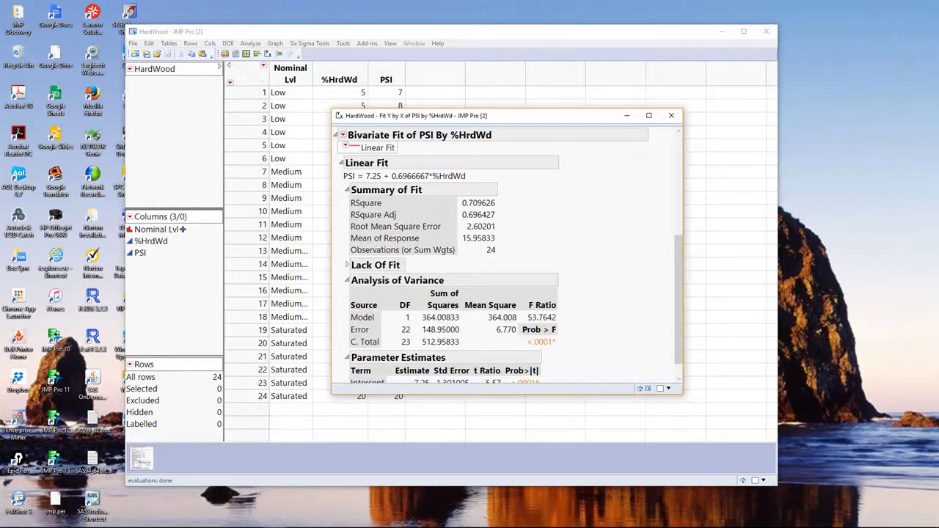
{"action": "scroll", "coordinate": [569, 263], "scroll_direction": "up", "scroll_amount": 4}
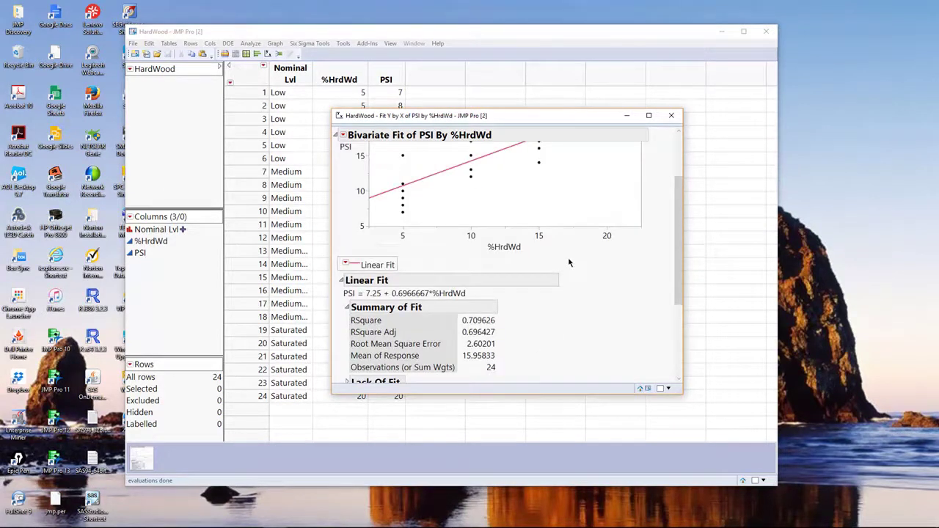
{"action": "scroll", "coordinate": [569, 262], "scroll_direction": "up", "scroll_amount": 2}
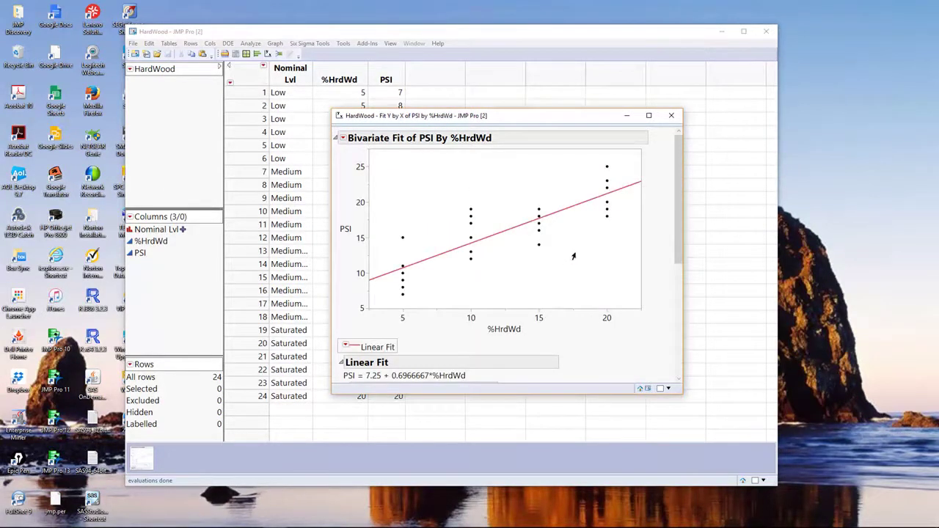
{"action": "scroll", "coordinate": [574, 256], "scroll_direction": "down", "scroll_amount": 1}
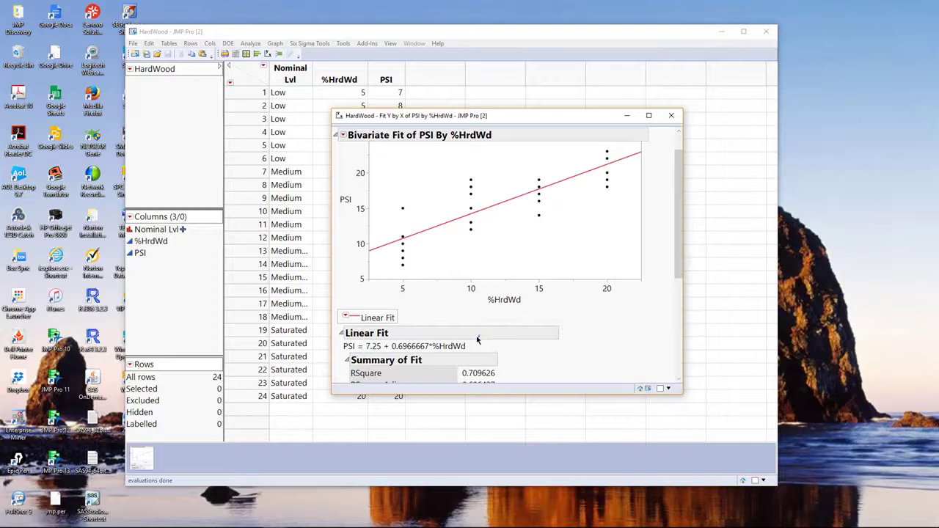
{"action": "mouse_move", "coordinate": [477, 339]}
{"action": "left_mouse_down"}
{"action": "mouse_move", "coordinate": [388, 334]}
{"action": "mouse_move", "coordinate": [455, 373]}
{"action": "mouse_move", "coordinate": [506, 334]}
{"action": "mouse_move", "coordinate": [473, 336]}
{"action": "left_mouse_up"}
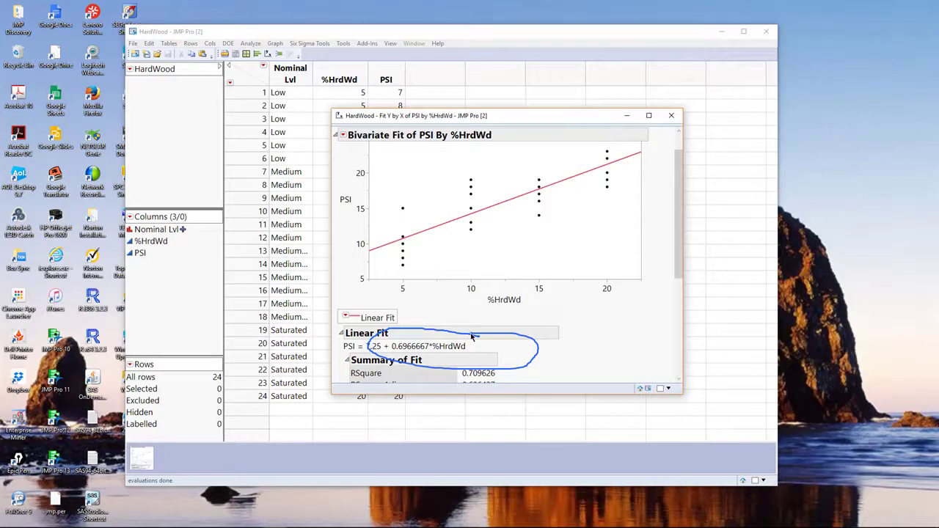
{"action": "key", "text": "Escape"}
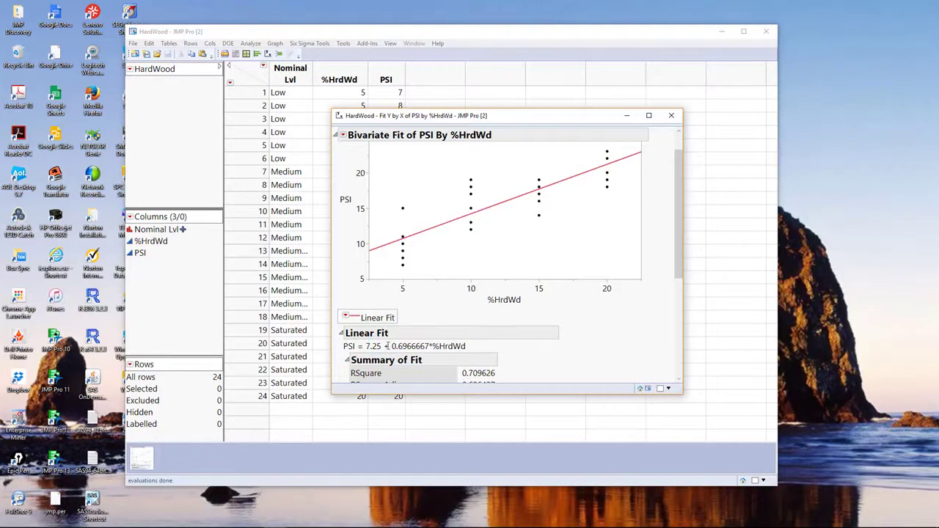
{"action": "mouse_move", "coordinate": [335, 331]}
{"action": "left_mouse_down"}
{"action": "mouse_move", "coordinate": [388, 360]}
{"action": "mouse_move", "coordinate": [374, 338]}
{"action": "mouse_move", "coordinate": [331, 344]}
{"action": "left_mouse_up"}
{"action": "mouse_move", "coordinate": [330, 356]}
{"action": "left_mouse_down"}
{"action": "mouse_move", "coordinate": [389, 362]}
{"action": "mouse_move", "coordinate": [389, 347]}
{"action": "mouse_move", "coordinate": [360, 351]}
{"action": "left_mouse_up"}
{"action": "key", "text": "Escape"}
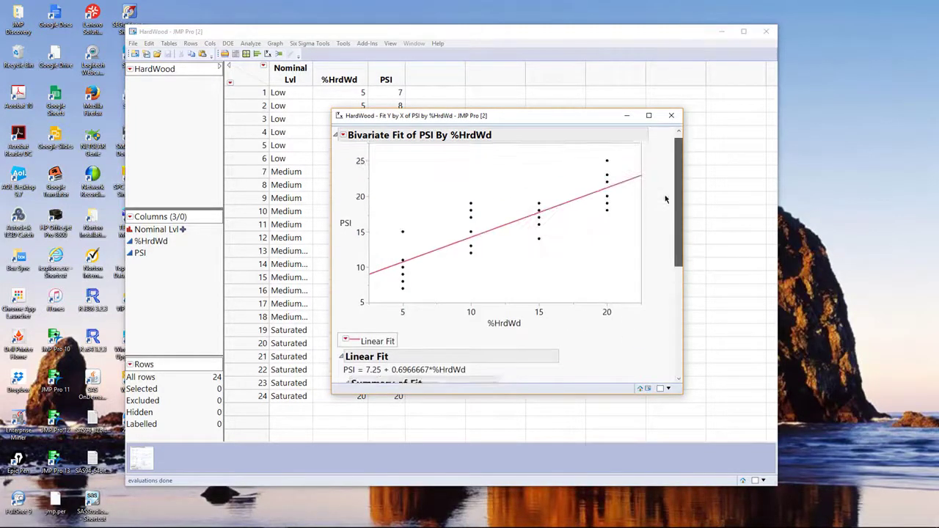
{"action": "scroll", "coordinate": [665, 199], "scroll_direction": "up", "scroll_amount": 1}
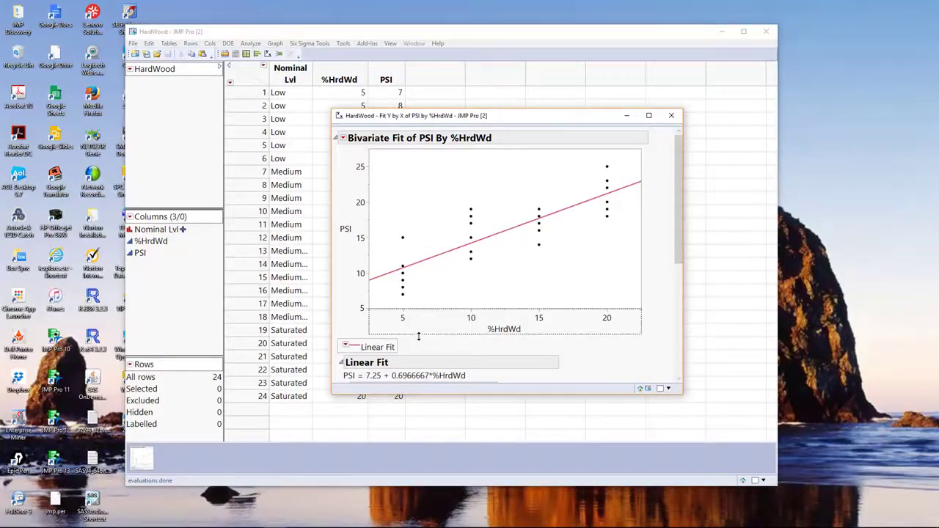
{"action": "mouse_move", "coordinate": [336, 339]}
{"action": "left_mouse_down"}
{"action": "mouse_move", "coordinate": [331, 353]}
{"action": "mouse_move", "coordinate": [379, 355]}
{"action": "left_mouse_up"}
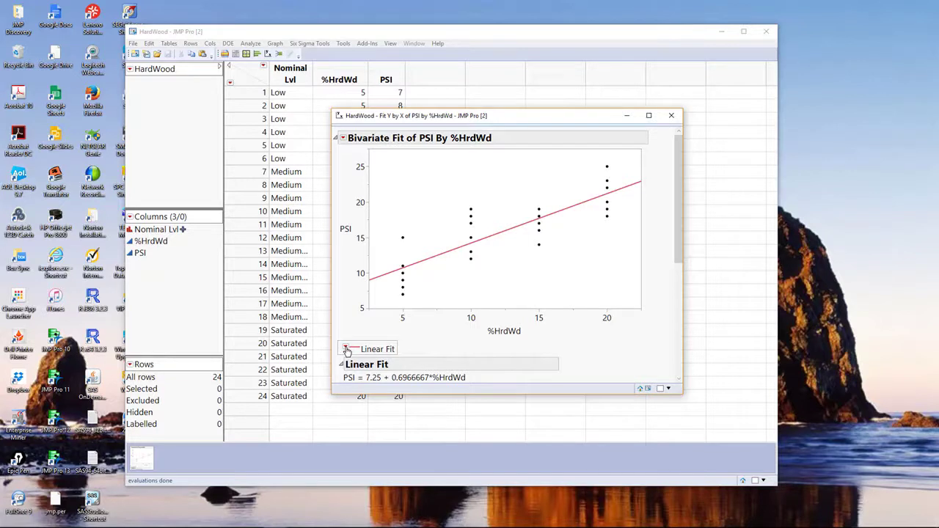
- Add Plot Residuals to the linear fit and enlarge the Residual by Predicted plot
{"action": "left_click", "coordinate": [345, 349]}
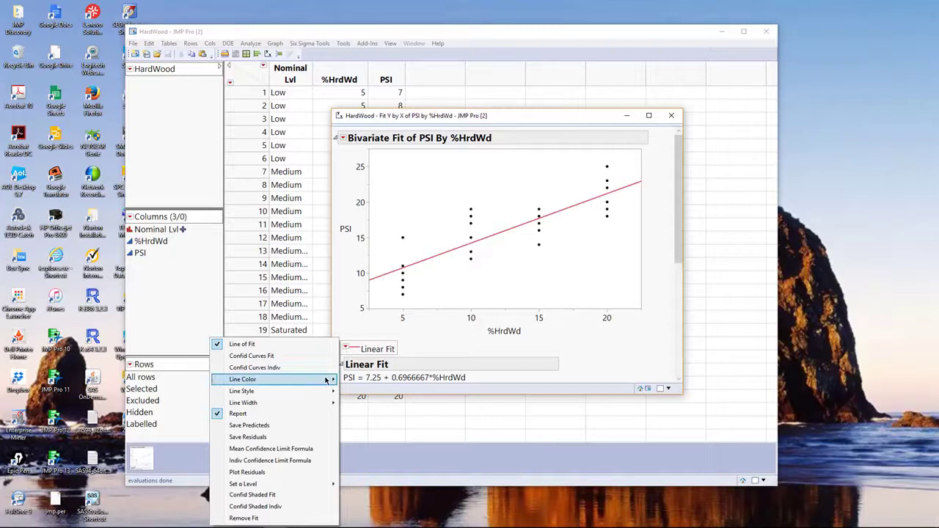
{"action": "left_click", "coordinate": [273, 475]}
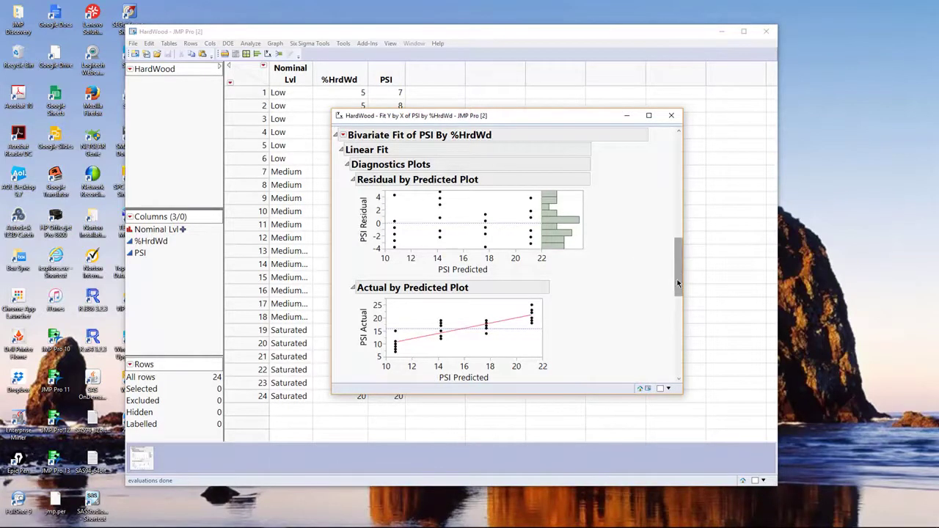
{"action": "left_click_drag", "start_coordinate": [678, 284], "coordinate": [676, 267]}
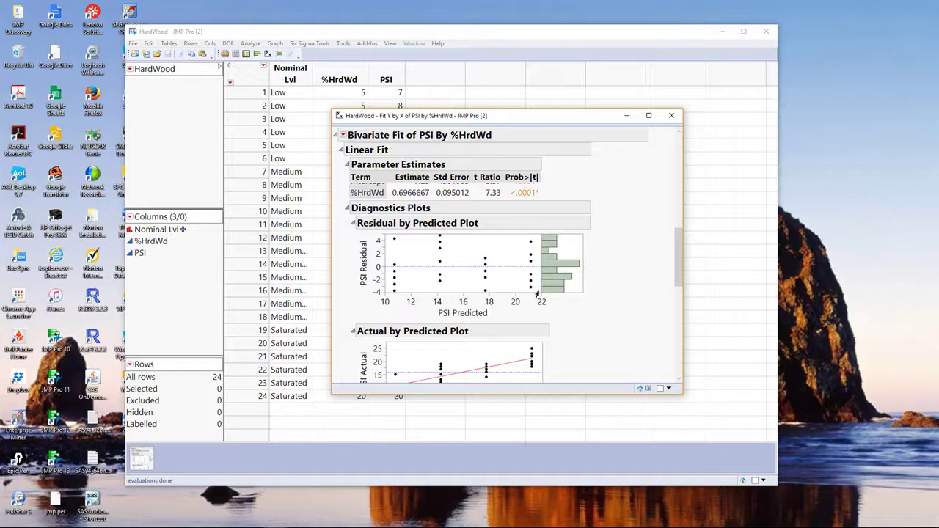
{"action": "left_click_drag", "start_coordinate": [542, 293], "coordinate": [596, 326]}
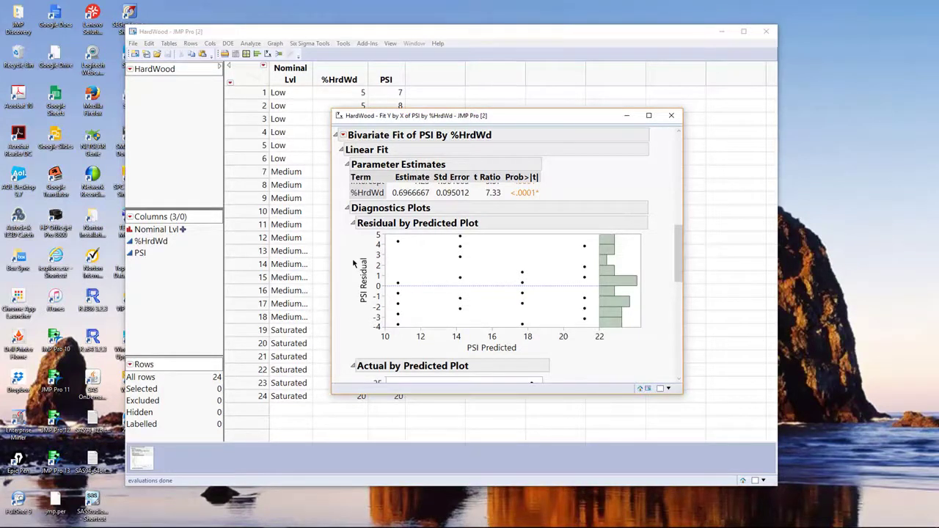
- Enlarge the Residual Normal Quantile Plot, then return to the top of the report
{"action": "scroll", "coordinate": [354, 264], "scroll_direction": "down", "scroll_amount": 2}
{"action": "scroll", "coordinate": [361, 270], "scroll_direction": "down", "scroll_amount": 4}
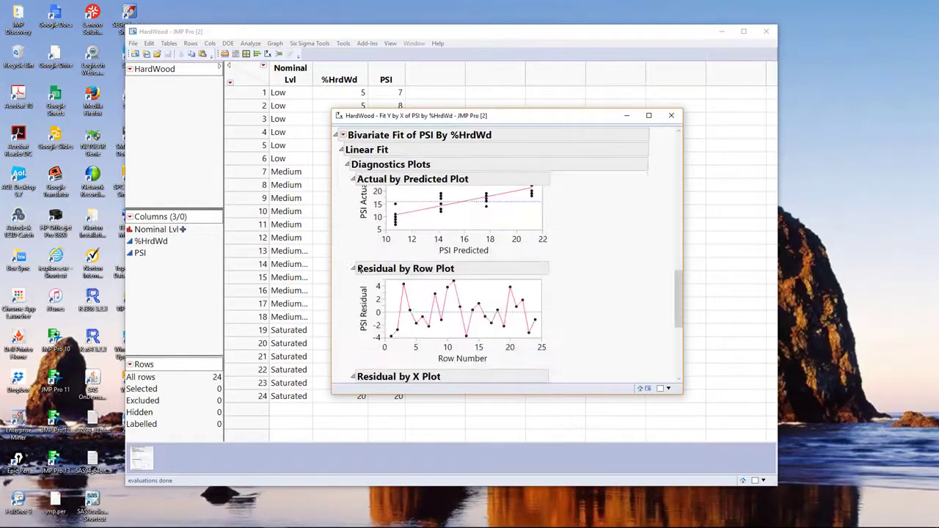
{"action": "scroll", "coordinate": [360, 270], "scroll_direction": "down", "scroll_amount": 3}
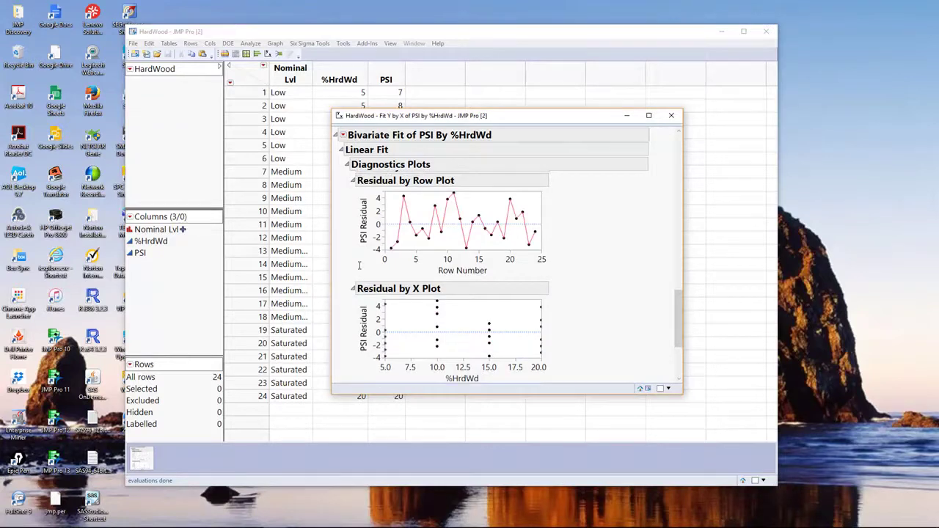
{"action": "scroll", "coordinate": [360, 270], "scroll_direction": "down", "scroll_amount": 4}
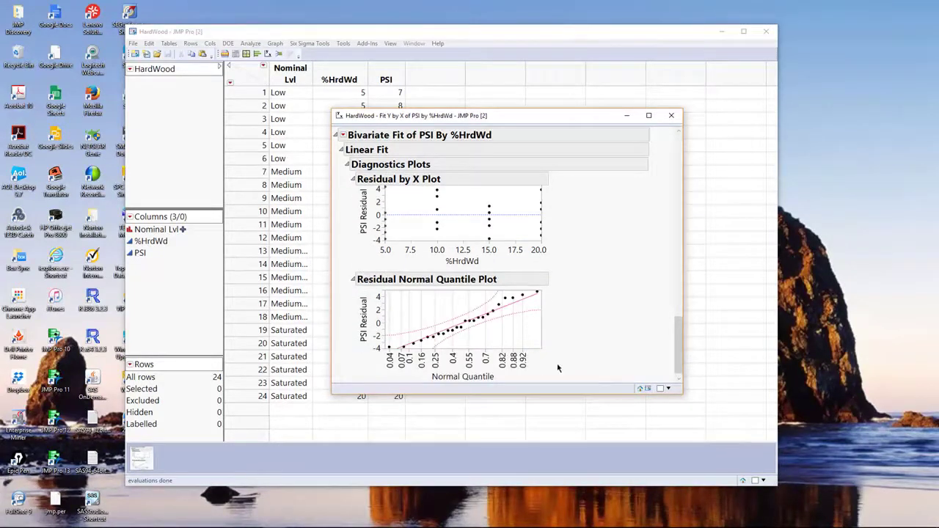
{"action": "left_click_drag", "start_coordinate": [543, 350], "coordinate": [554, 365]}
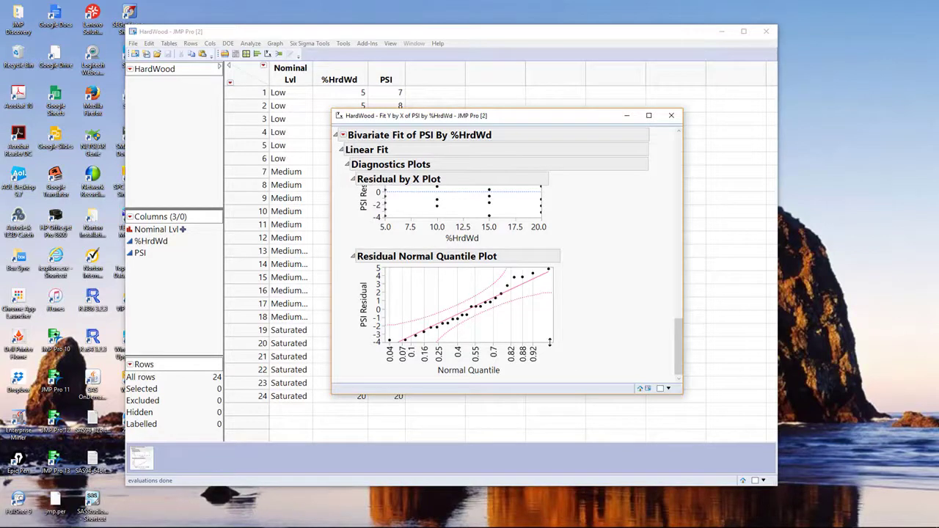
{"action": "left_click_drag", "start_coordinate": [549, 342], "coordinate": [587, 377]}
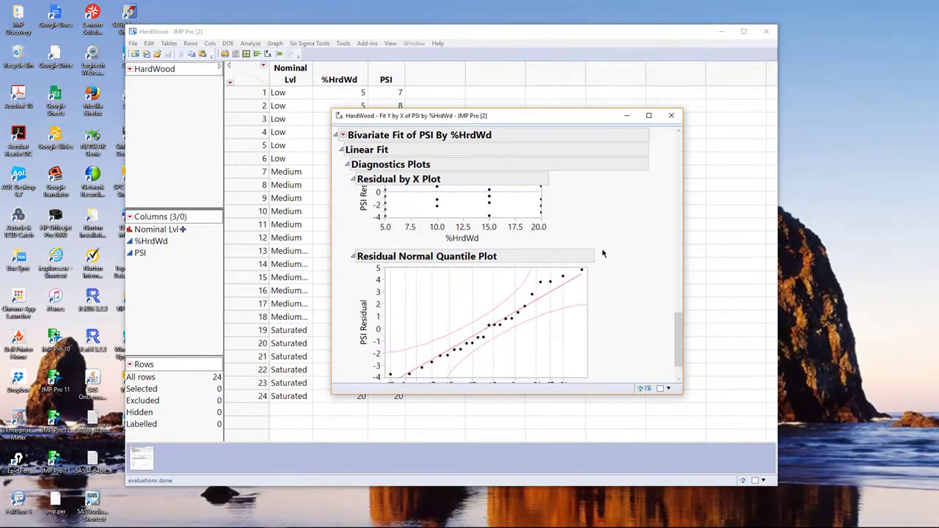
{"action": "mouse_move", "coordinate": [629, 259]}
{"action": "left_mouse_down"}
{"action": "mouse_move", "coordinate": [483, 301]}
{"action": "mouse_move", "coordinate": [415, 338]}
{"action": "mouse_move", "coordinate": [375, 389]}
{"action": "mouse_move", "coordinate": [604, 275]}
{"action": "left_mouse_up"}
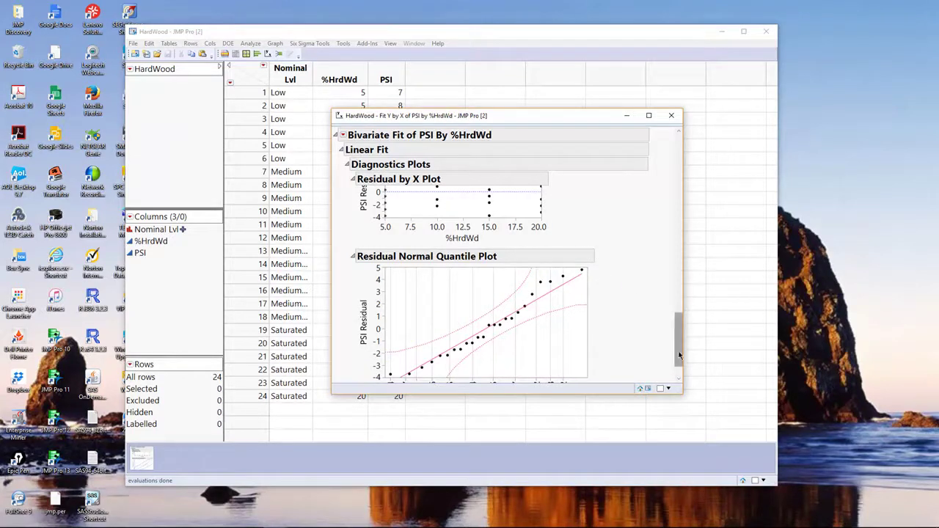
{"action": "left_click_drag", "start_coordinate": [678, 356], "coordinate": [673, 157]}
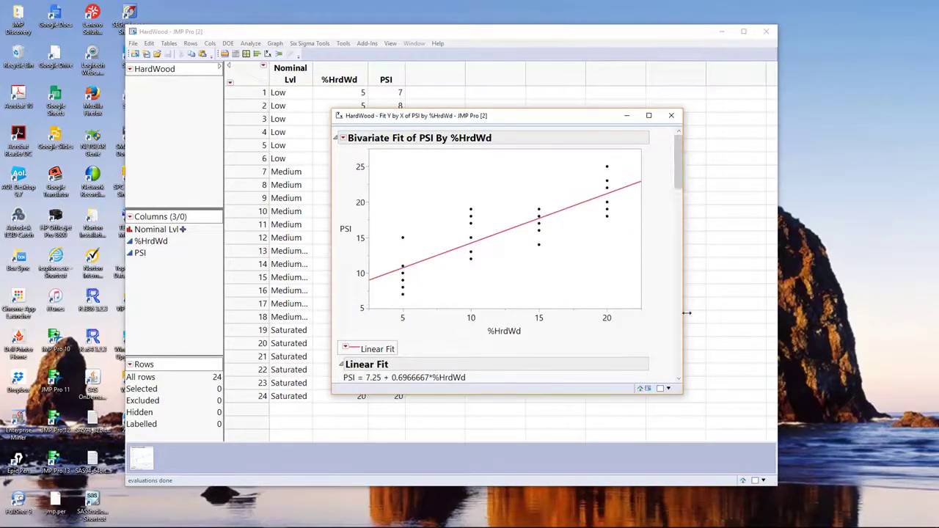
{"action": "left_click_drag", "start_coordinate": [681, 393], "coordinate": [720, 433]}
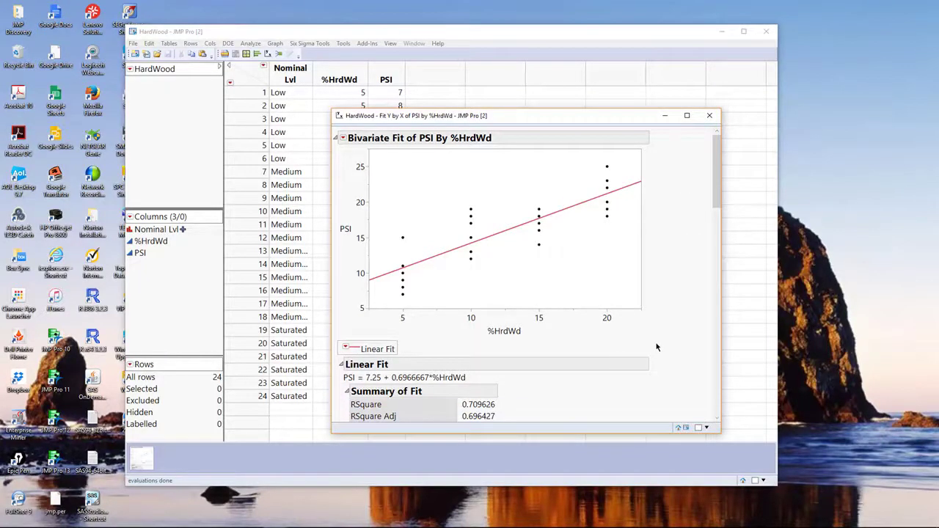
{"action": "mouse_move", "coordinate": [690, 133]}
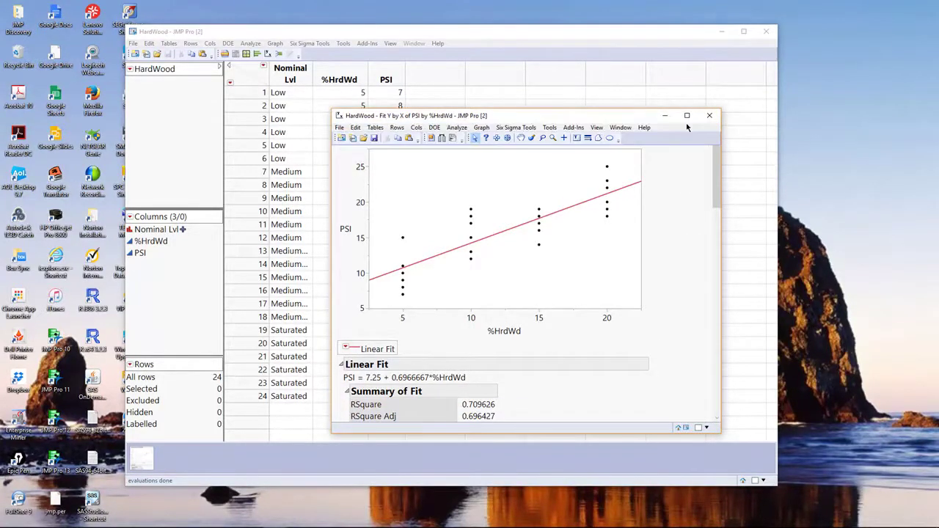
{"action": "left_click", "coordinate": [564, 139]}
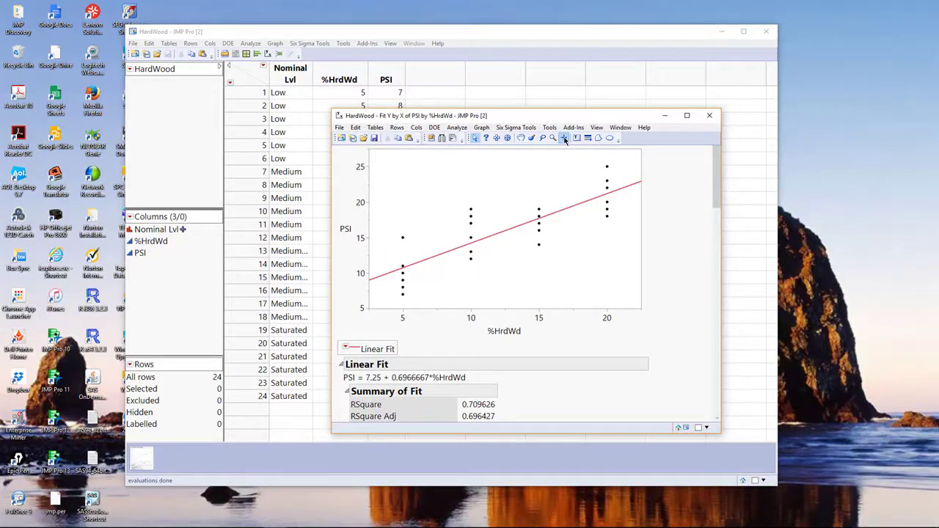
{"action": "left_click", "coordinate": [470, 242]}
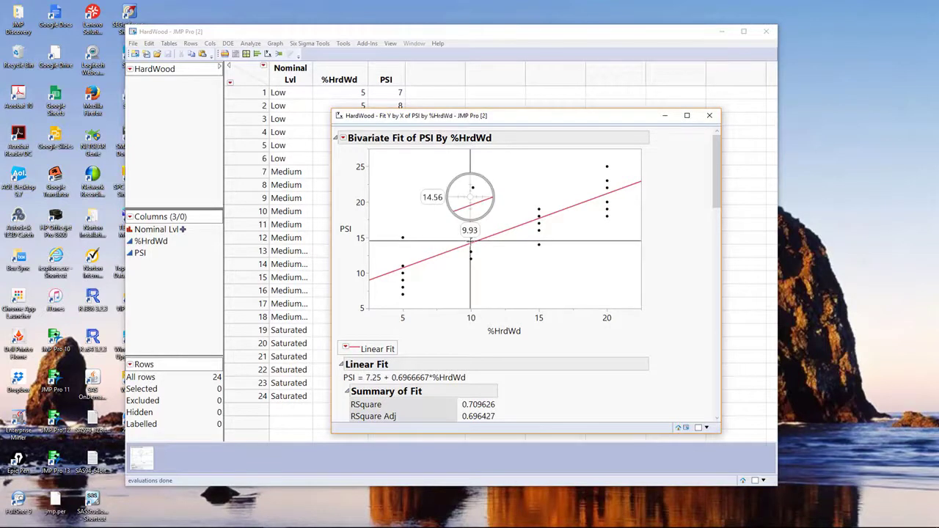
{"action": "left_click_drag", "start_coordinate": [470, 243], "coordinate": [472, 242]}
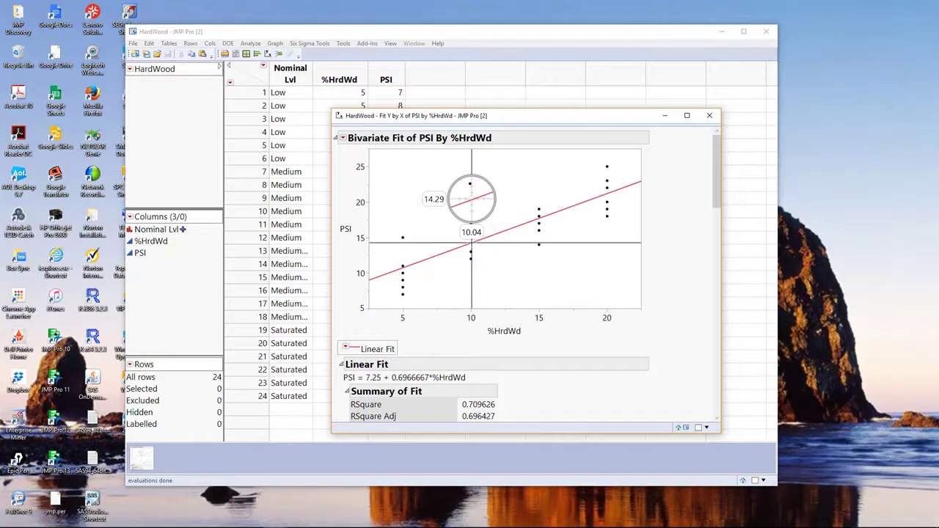
{"action": "left_click_drag", "start_coordinate": [471, 199], "coordinate": [470, 198]}
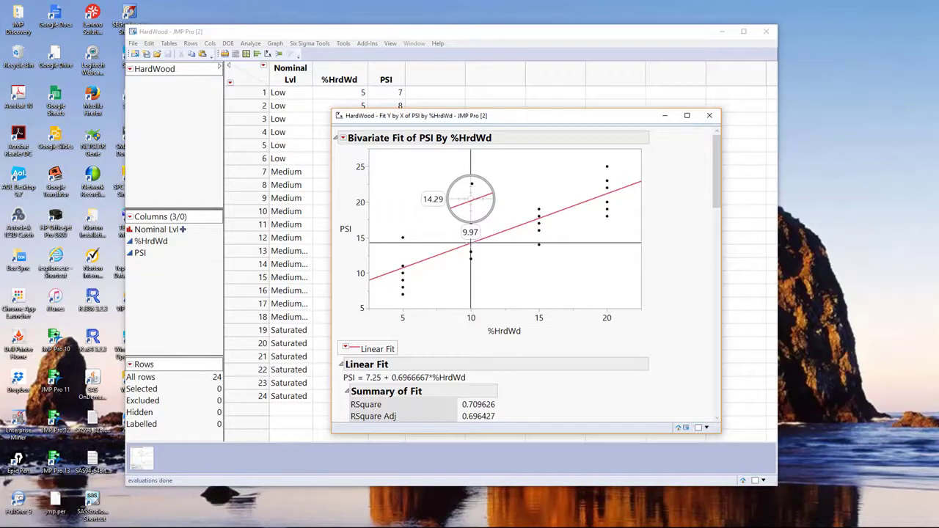
{"action": "left_click_drag", "start_coordinate": [470, 198], "coordinate": [471, 199]}
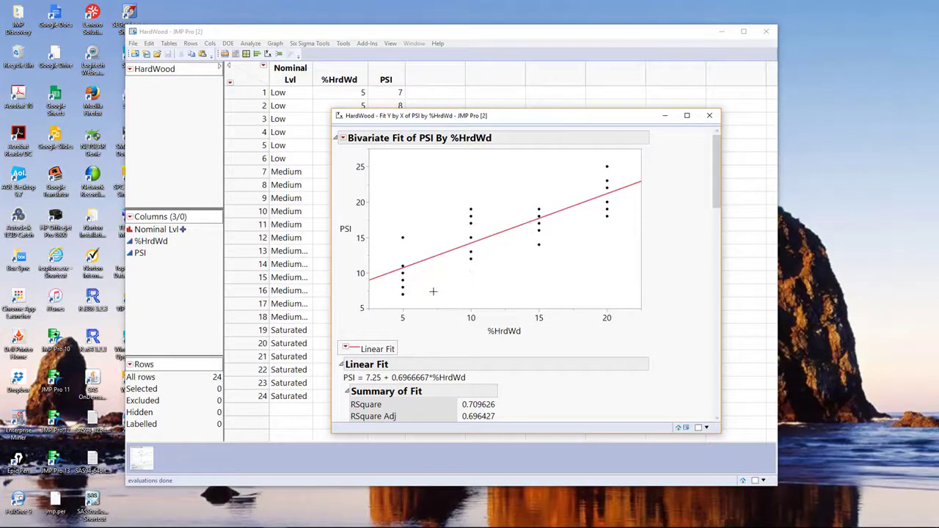
{"action": "left_click_drag", "start_coordinate": [433, 292], "coordinate": [437, 255]}
{"action": "left_click_drag", "start_coordinate": [574, 206], "coordinate": [573, 206]}
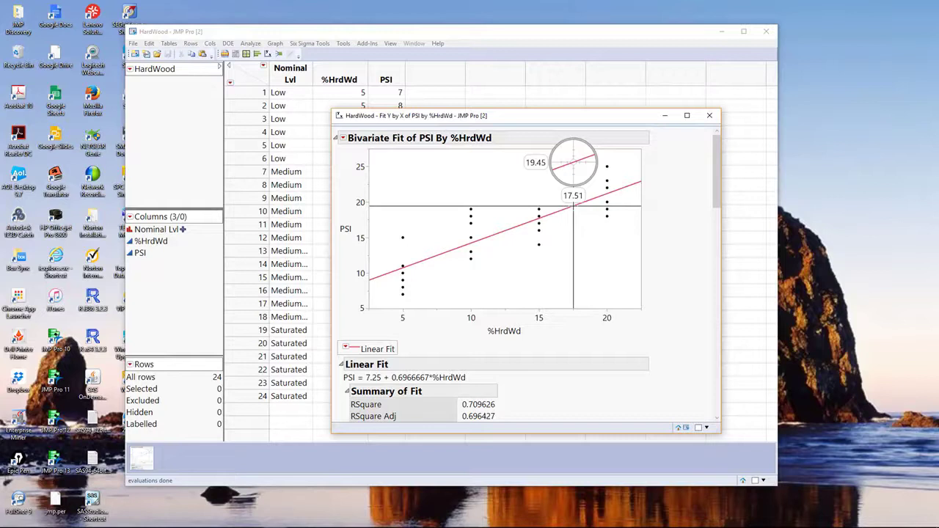
{"action": "left_click_drag", "start_coordinate": [573, 206], "coordinate": [573, 206]}
{"action": "left_click_drag", "start_coordinate": [573, 206], "coordinate": [573, 206]}
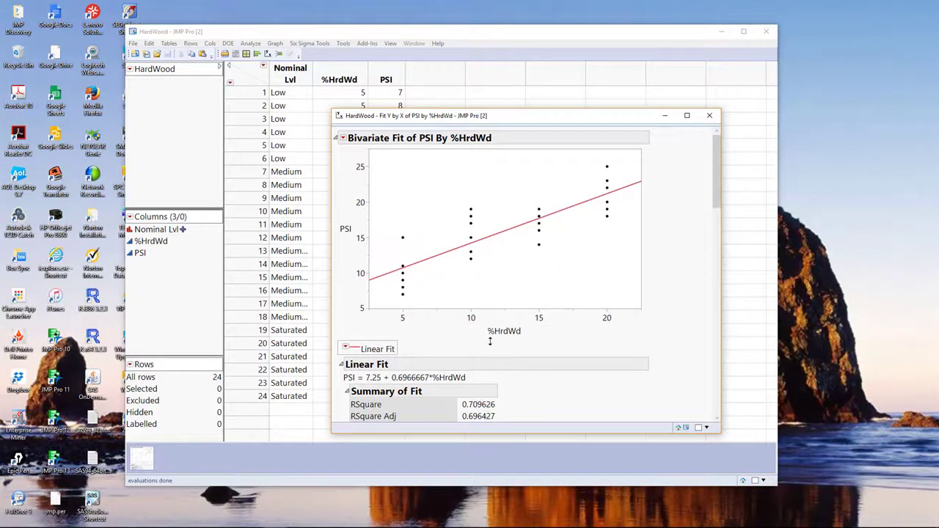
- Turn on Confid Shaded Fit for the linear fit of PSI by %HrdWd
{"action": "mouse_move", "coordinate": [497, 374]}
{"action": "left_mouse_down"}
{"action": "mouse_move", "coordinate": [388, 365]}
{"action": "mouse_move", "coordinate": [365, 381]}
{"action": "mouse_move", "coordinate": [439, 382]}
{"action": "mouse_move", "coordinate": [424, 372]}
{"action": "left_mouse_up"}
{"action": "key", "text": "Escape"}
{"action": "left_click", "coordinate": [346, 350]}
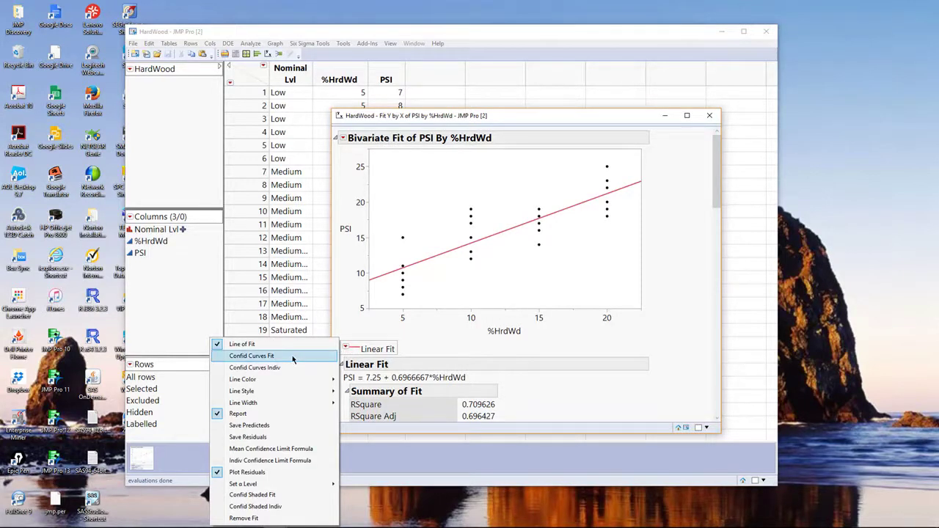
{"action": "left_click", "coordinate": [272, 496]}
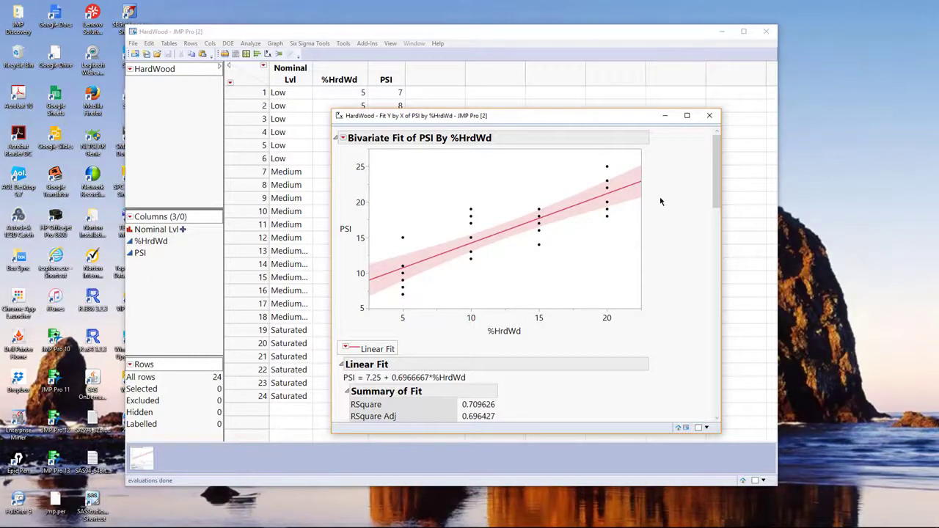
{"action": "mouse_move", "coordinate": [676, 129]}
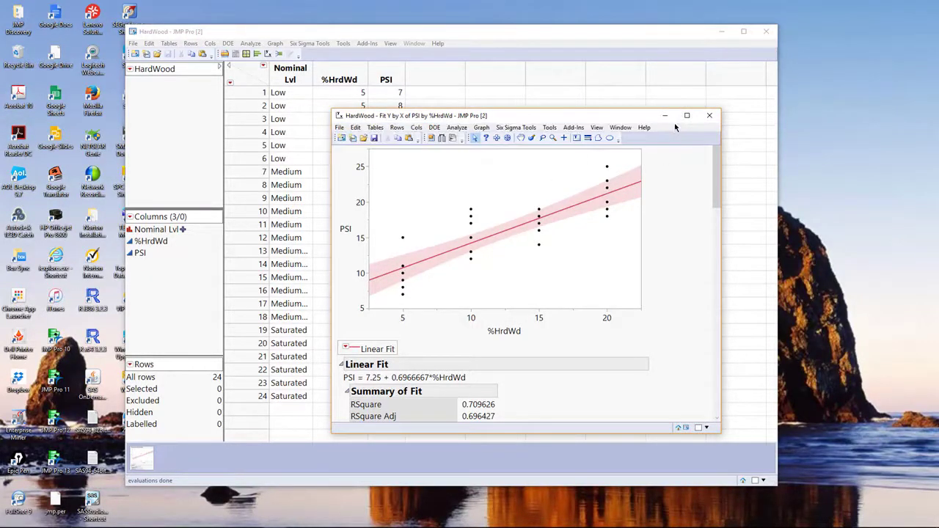
{"action": "left_click", "coordinate": [566, 139]}
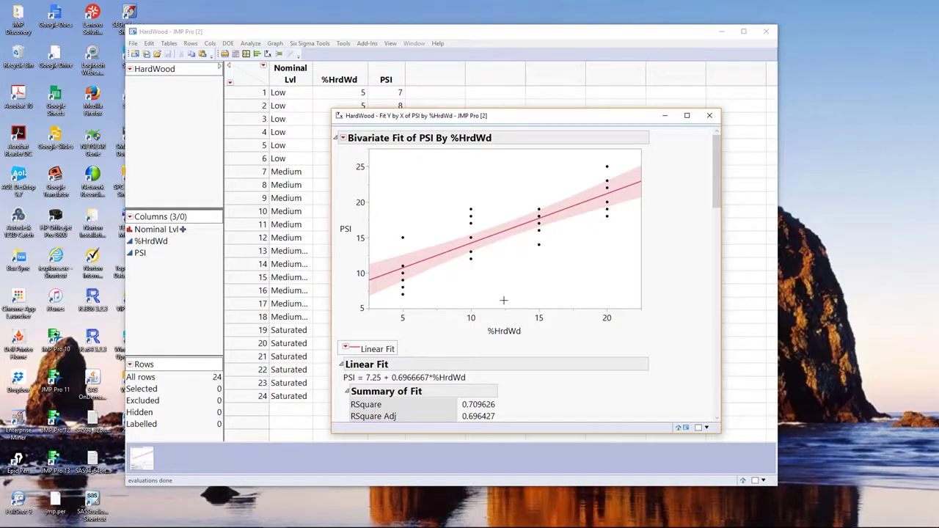
{"action": "left_click_drag", "start_coordinate": [505, 298], "coordinate": [506, 231]}
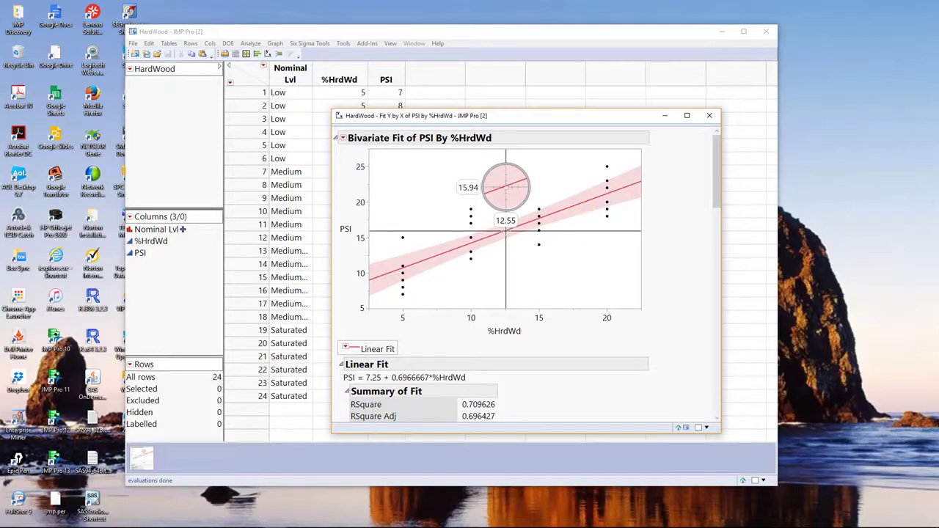
{"action": "left_click_drag", "start_coordinate": [505, 231], "coordinate": [505, 231]}
{"action": "left_click_drag", "start_coordinate": [506, 232], "coordinate": [505, 223]}
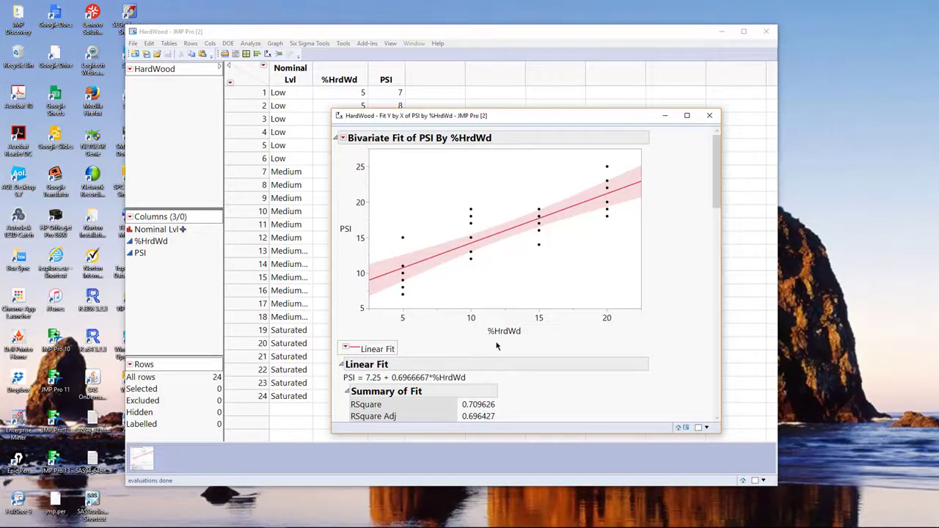
- Turn on Confid Shaded Indiv for the linear fit to show the individual-prediction band
{"action": "left_click", "coordinate": [346, 350]}
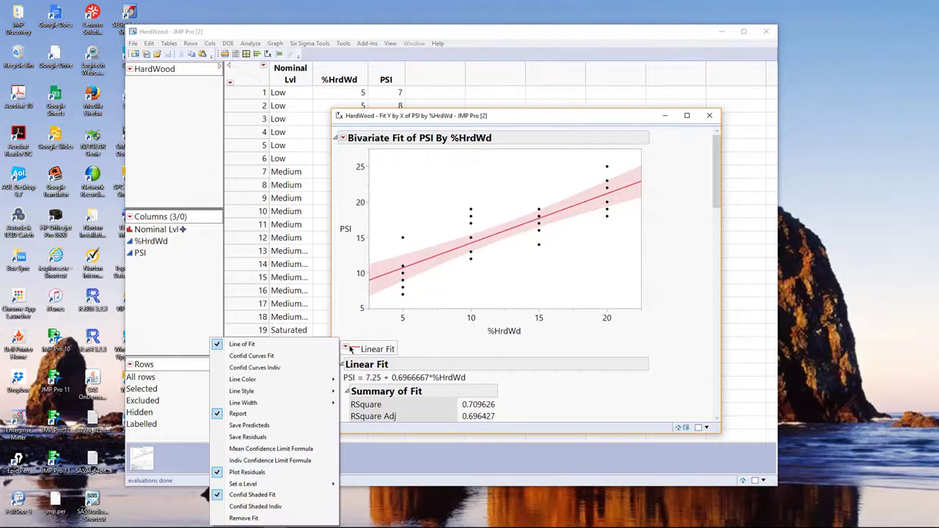
{"action": "left_click", "coordinate": [266, 507]}
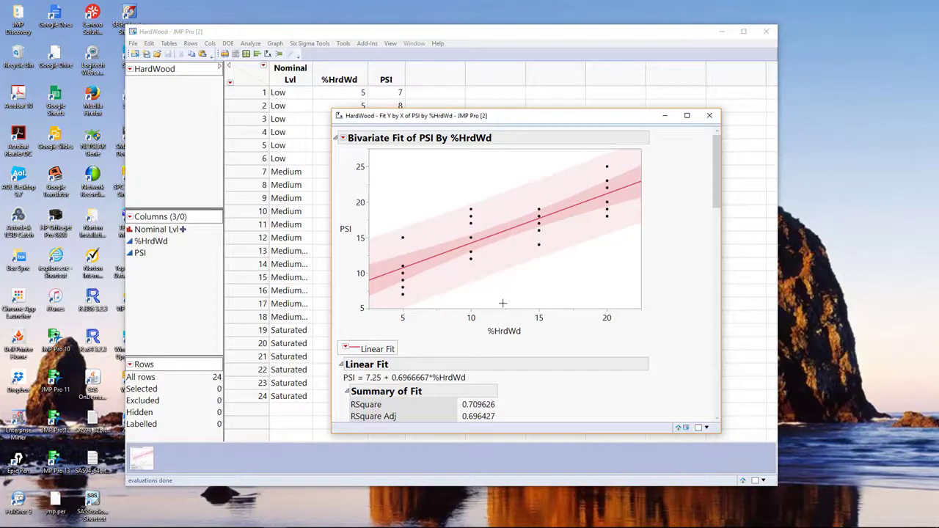
{"action": "left_click", "coordinate": [502, 295]}
{"action": "left_click_drag", "start_coordinate": [504, 251], "coordinate": [505, 226]}
{"action": "right_click", "coordinate": [505, 271]}
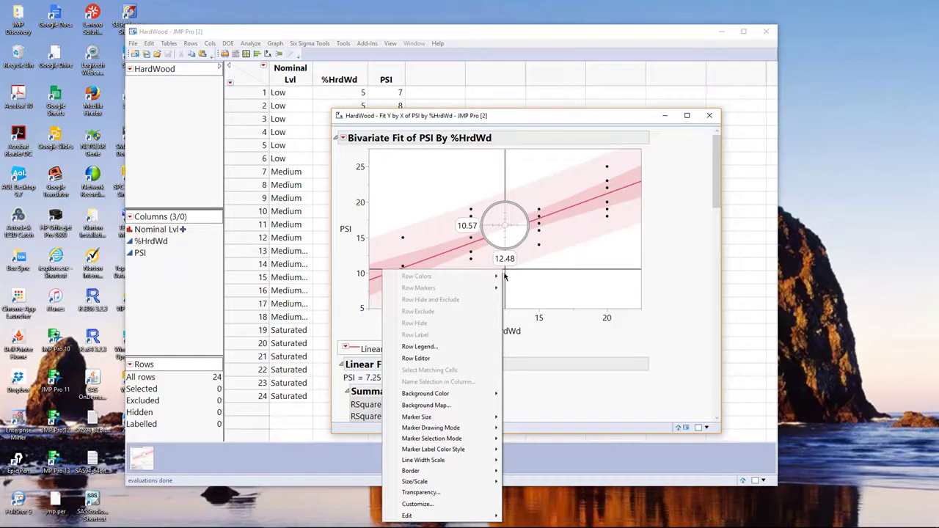
{"action": "left_click", "coordinate": [533, 290]}
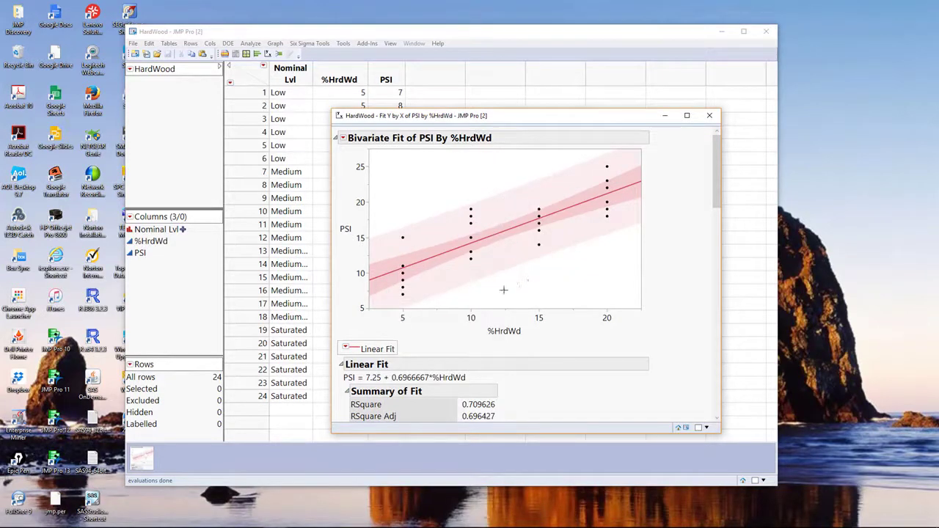
{"action": "left_click_drag", "start_coordinate": [503, 289], "coordinate": [505, 270]}
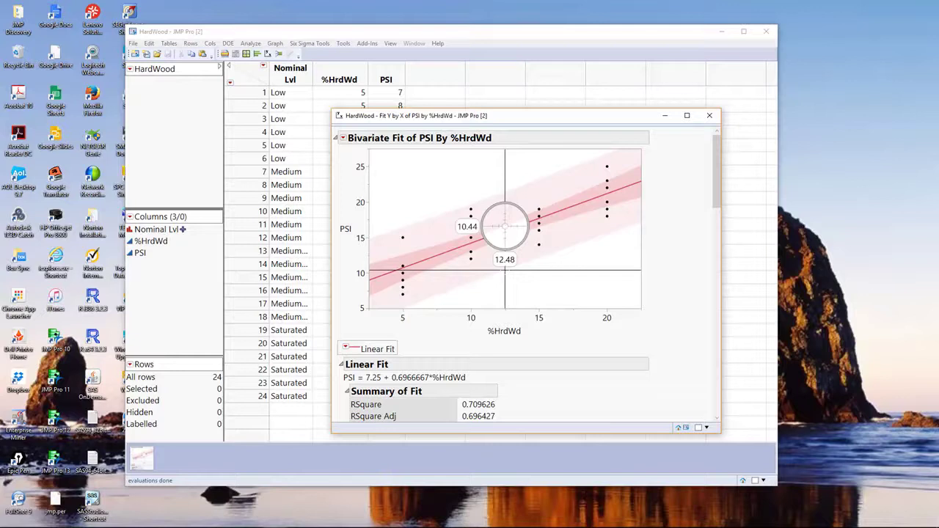
{"action": "left_click_drag", "start_coordinate": [505, 271], "coordinate": [505, 191]}
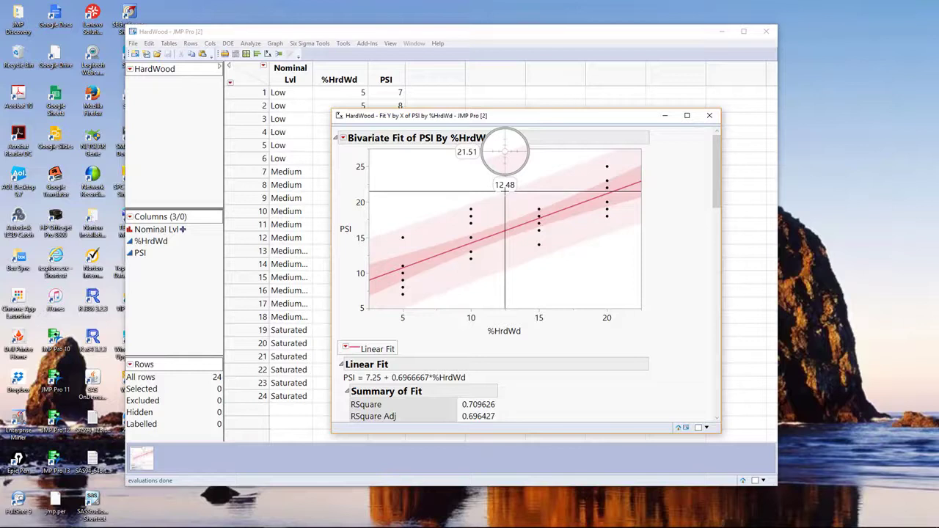
{"action": "left_click_drag", "start_coordinate": [504, 192], "coordinate": [506, 191]}
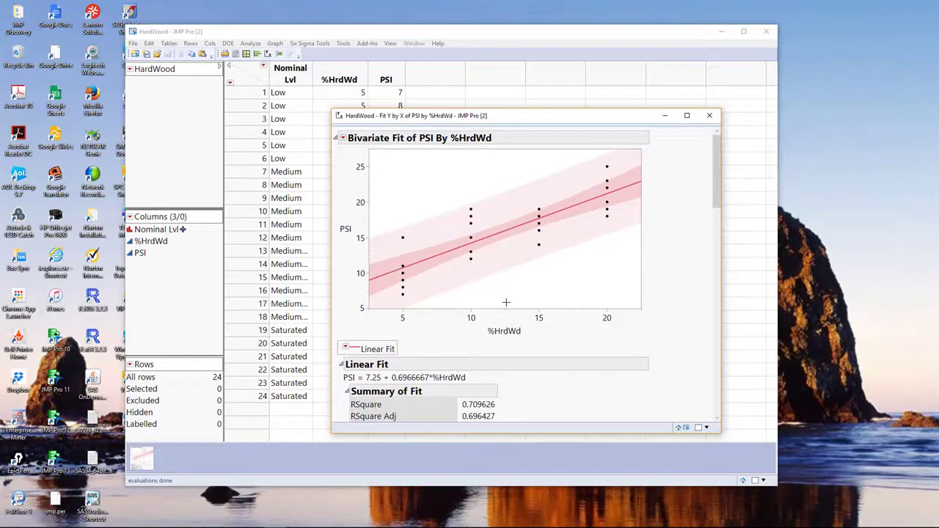
{"action": "left_click_drag", "start_coordinate": [505, 303], "coordinate": [506, 271]}
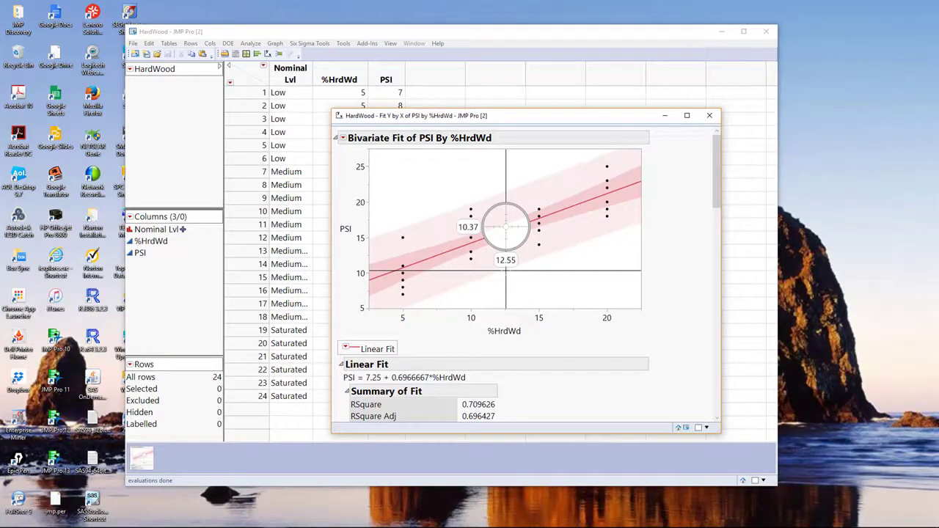
{"action": "left_click_drag", "start_coordinate": [507, 270], "coordinate": [505, 271]}
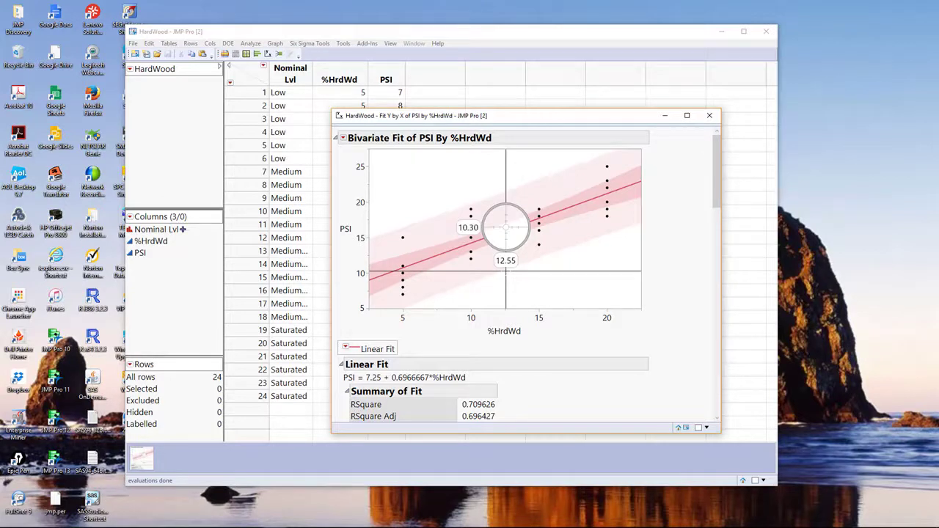
{"action": "mouse_move", "coordinate": [506, 272]}
{"action": "left_mouse_down"}
{"action": "mouse_move", "coordinate": [540, 260]}
{"action": "mouse_move", "coordinate": [505, 265]}
{"action": "left_mouse_up"}
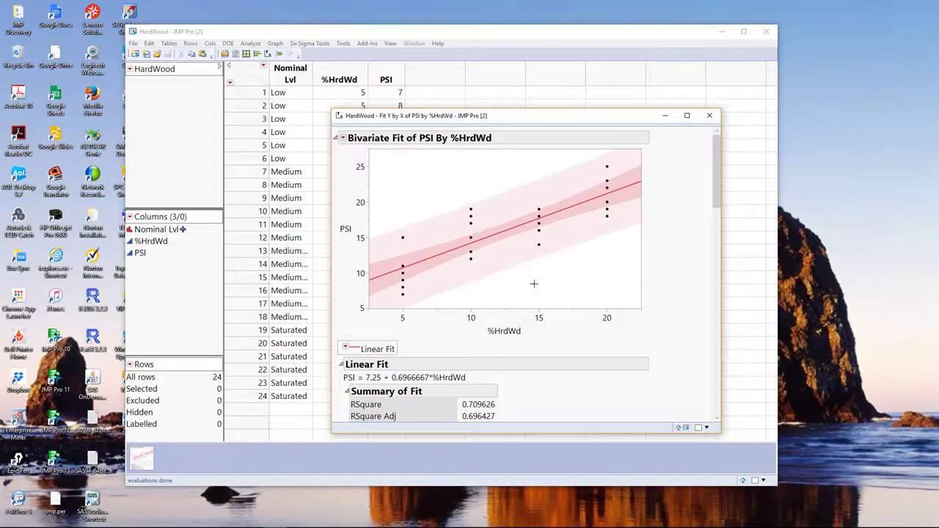
- Close the linear fit report and cast Nominal Lvl as X and PSI as Y in Fit Y by X
{"action": "left_click", "coordinate": [709, 113]}
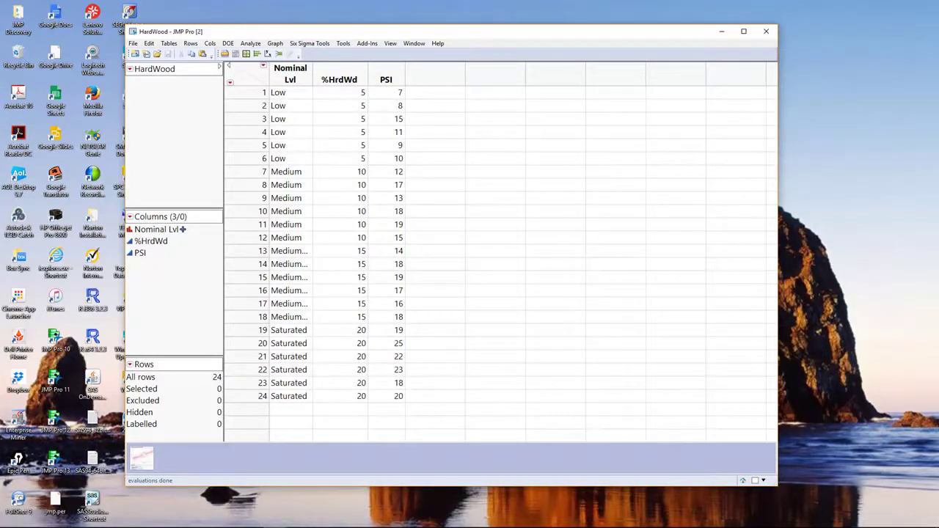
{"action": "left_click", "coordinate": [156, 229]}
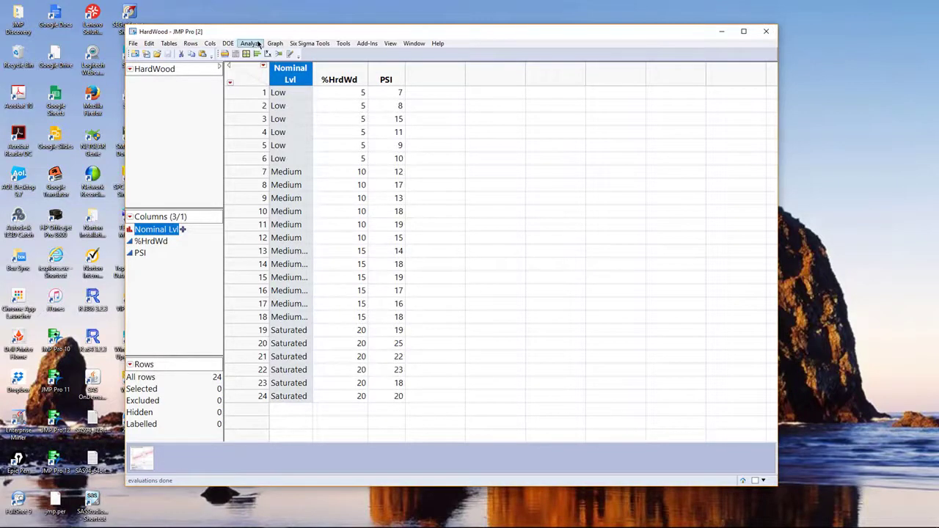
{"action": "left_click", "coordinate": [251, 44]}
{"action": "left_click", "coordinate": [208, 69]}
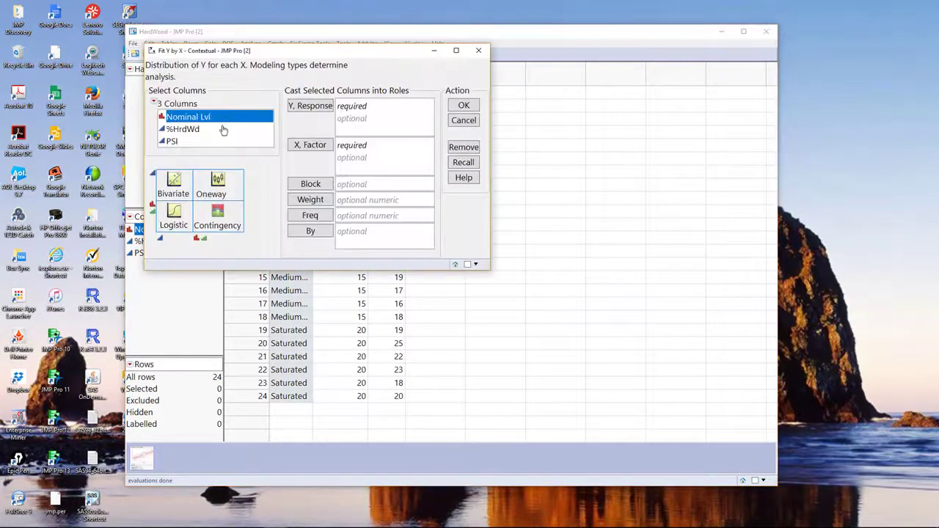
{"action": "left_click", "coordinate": [323, 151]}
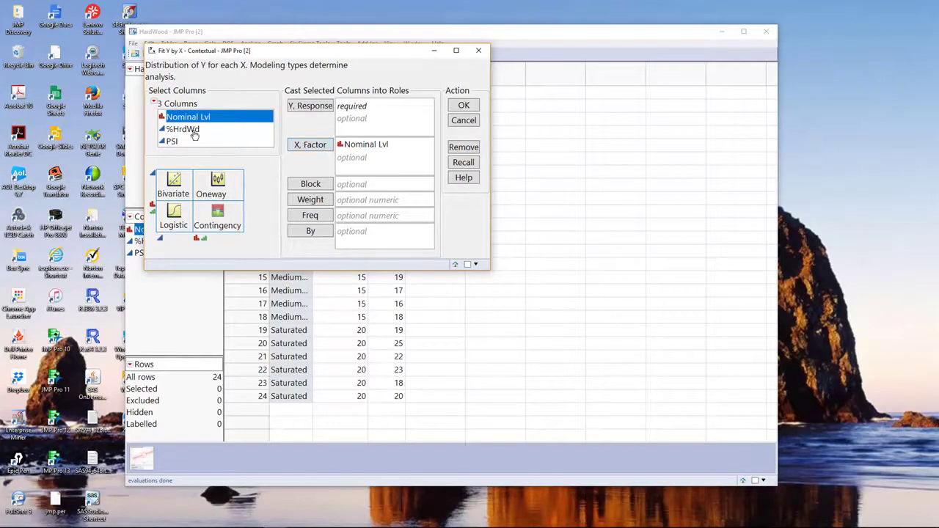
{"action": "left_click", "coordinate": [176, 143]}
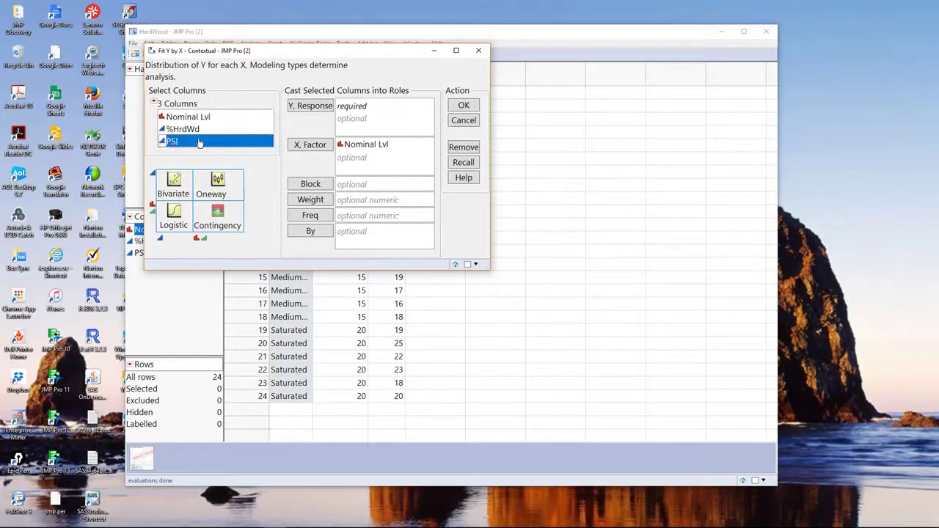
{"action": "left_click", "coordinate": [320, 107]}
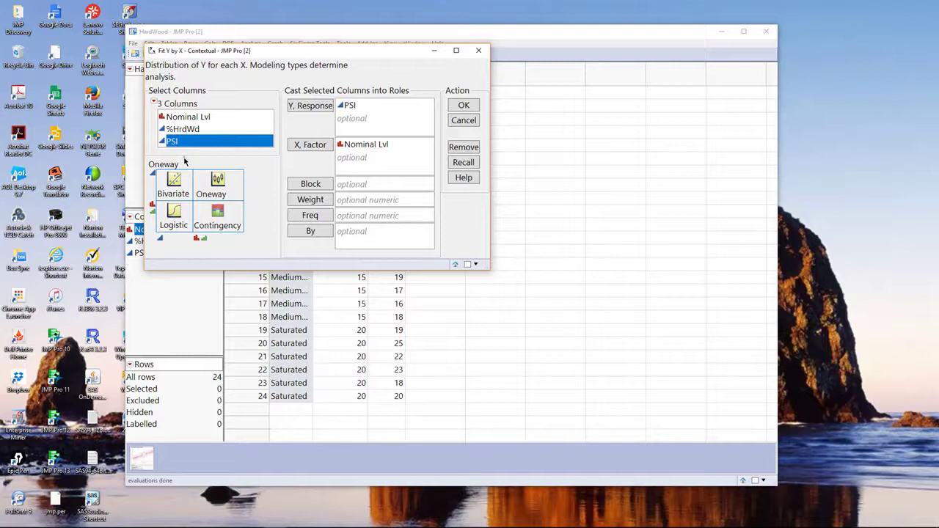
{"action": "mouse_move", "coordinate": [186, 157]}
{"action": "left_mouse_down"}
{"action": "mouse_move", "coordinate": [140, 164]}
{"action": "mouse_move", "coordinate": [174, 176]}
{"action": "mouse_move", "coordinate": [195, 162]}
{"action": "mouse_move", "coordinate": [167, 163]}
{"action": "left_mouse_up"}
- Run the Oneway analysis, enlarge its window, and add Means/Anova diamonds
{"action": "left_click", "coordinate": [463, 105]}
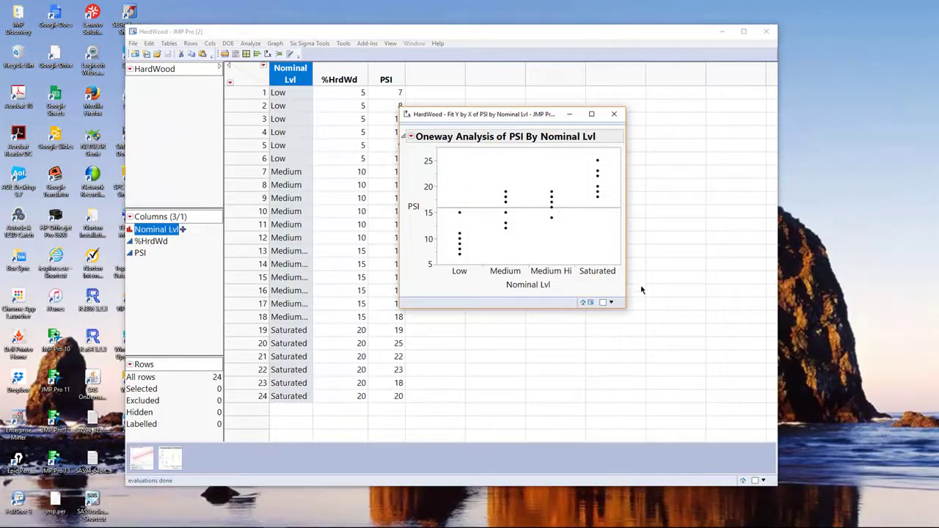
{"action": "left_click_drag", "start_coordinate": [625, 306], "coordinate": [748, 327]}
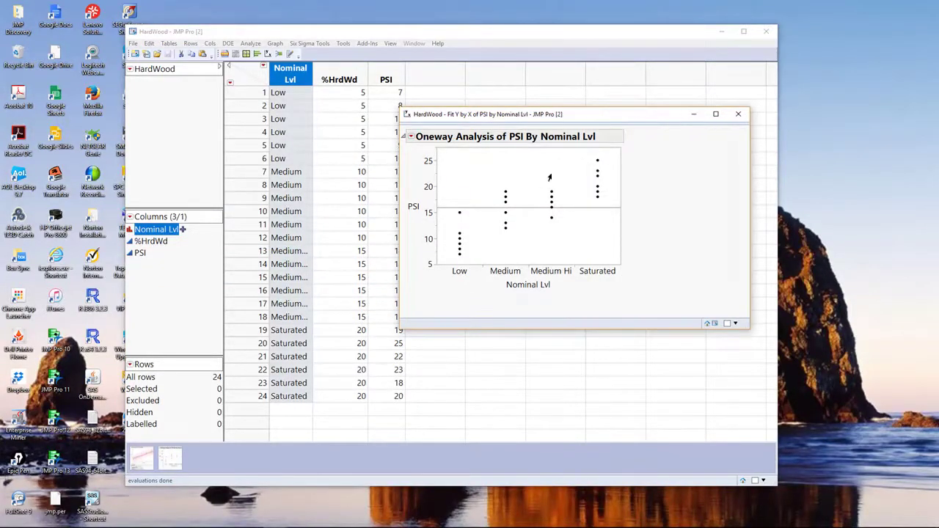
{"action": "left_click", "coordinate": [411, 136]}
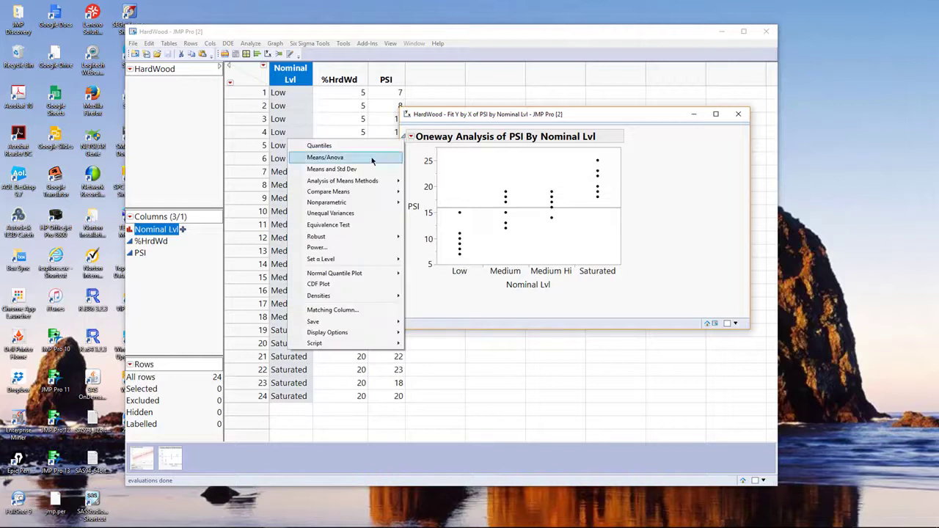
{"action": "left_click", "coordinate": [372, 159]}
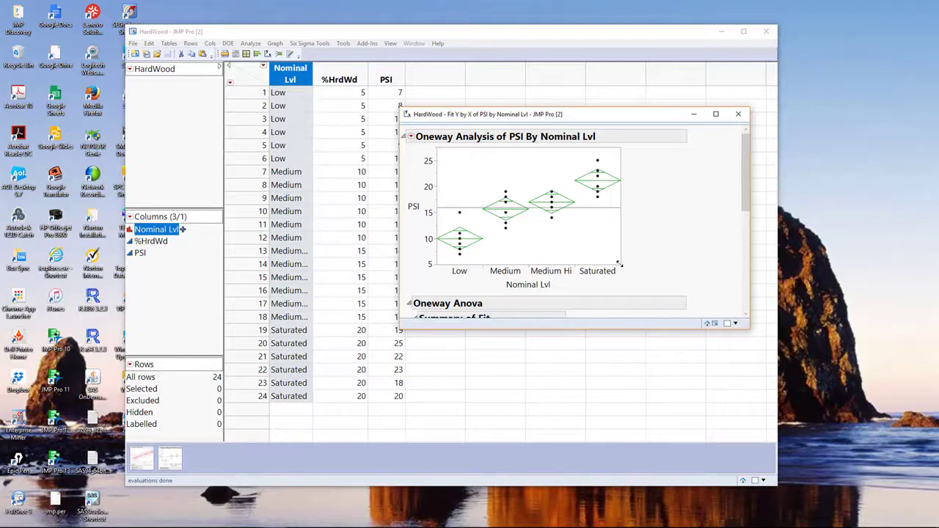
- Widen the Oneway plot, select the Medium and Medium Hi points, and close the report
{"action": "left_click_drag", "start_coordinate": [618, 268], "coordinate": [659, 270]}
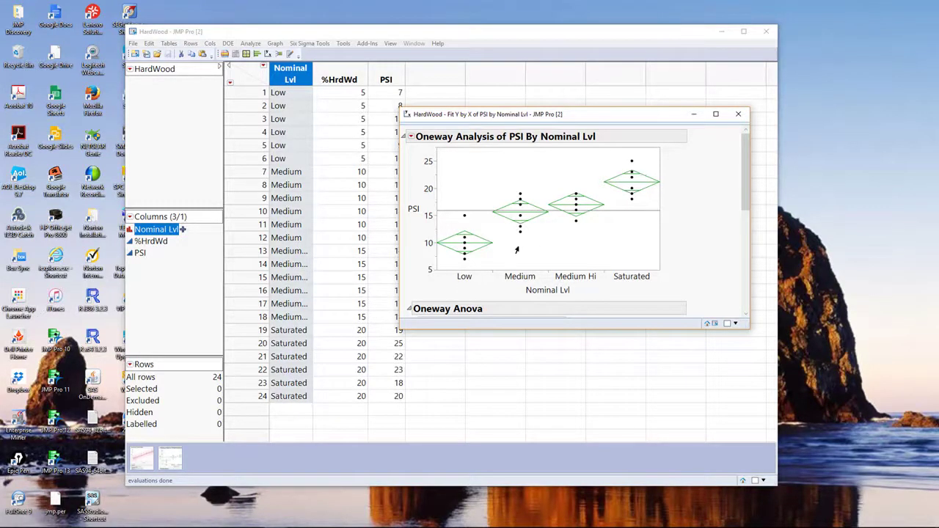
{"action": "left_click_drag", "start_coordinate": [477, 177], "coordinate": [604, 240]}
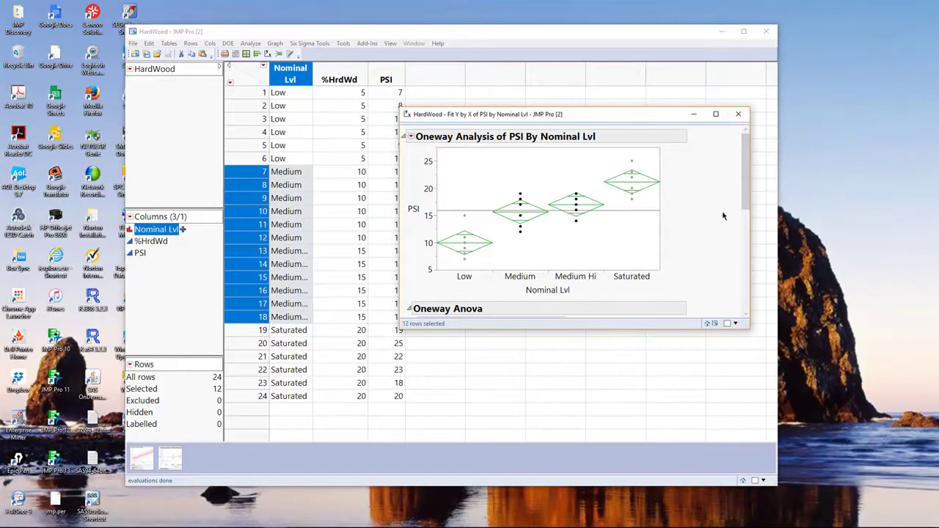
{"action": "left_click_drag", "start_coordinate": [744, 163], "coordinate": [736, 130]}
- Close the Oneway and PSI by %HrdWd reports and minimize the HardWood table
{"action": "left_click", "coordinate": [738, 114]}
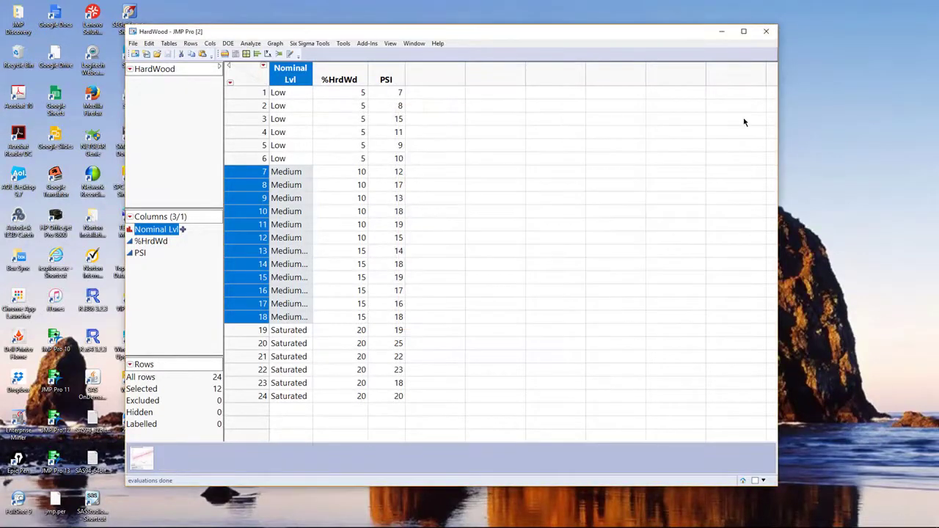
{"action": "left_click", "coordinate": [722, 31]}
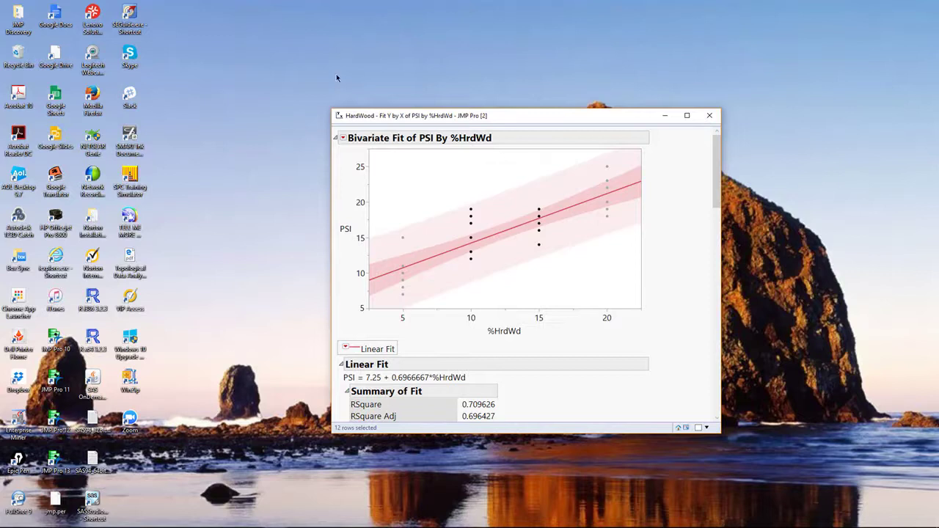
{"action": "left_click", "coordinate": [709, 115]}
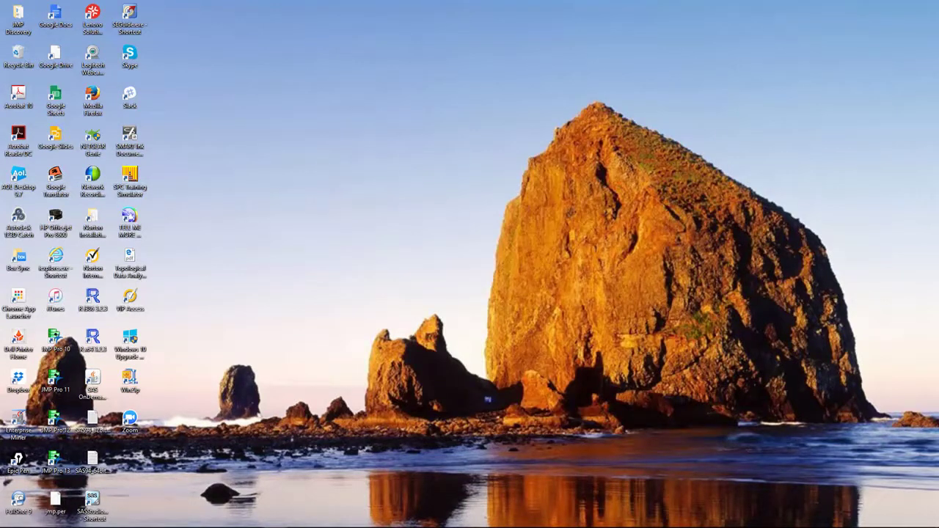
- Bring back the Chemical Kinetics table from the taskbar, then reposition and enlarge its window
{"action": "left_click", "coordinate": [74, 525]}
{"action": "left_click_drag", "start_coordinate": [490, 77], "coordinate": [484, 89]}
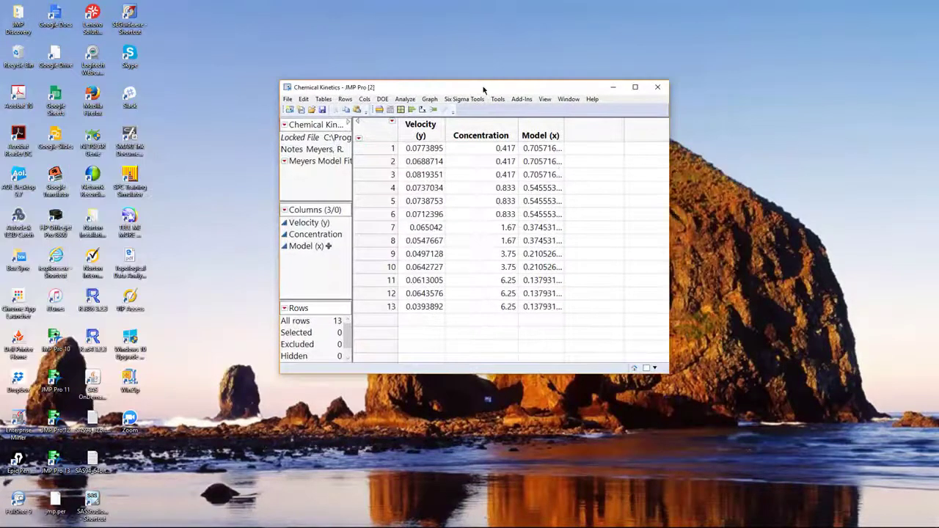
{"action": "left_click_drag", "start_coordinate": [671, 374], "coordinate": [785, 448]}
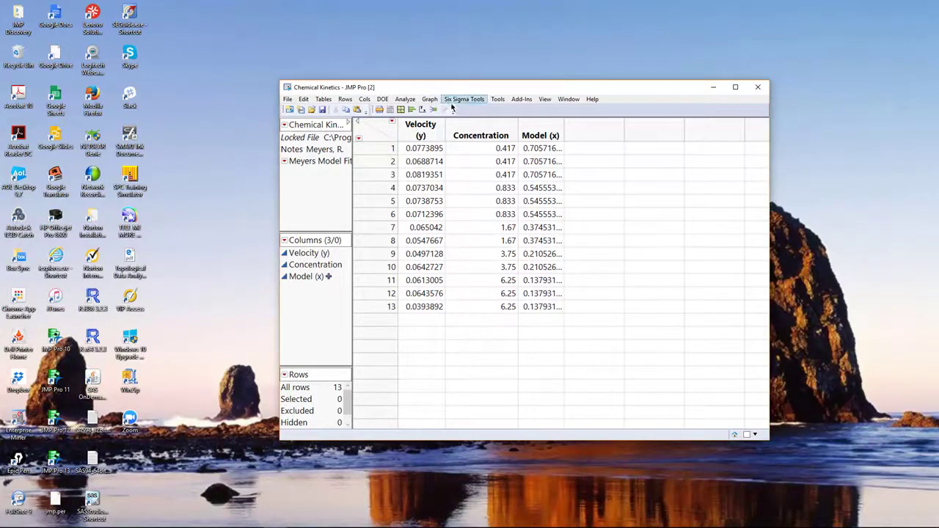
- Run Fit Y by X with Concentration as X and Velocity (y) as Y, and move the report over the table
{"action": "left_click", "coordinate": [430, 130]}
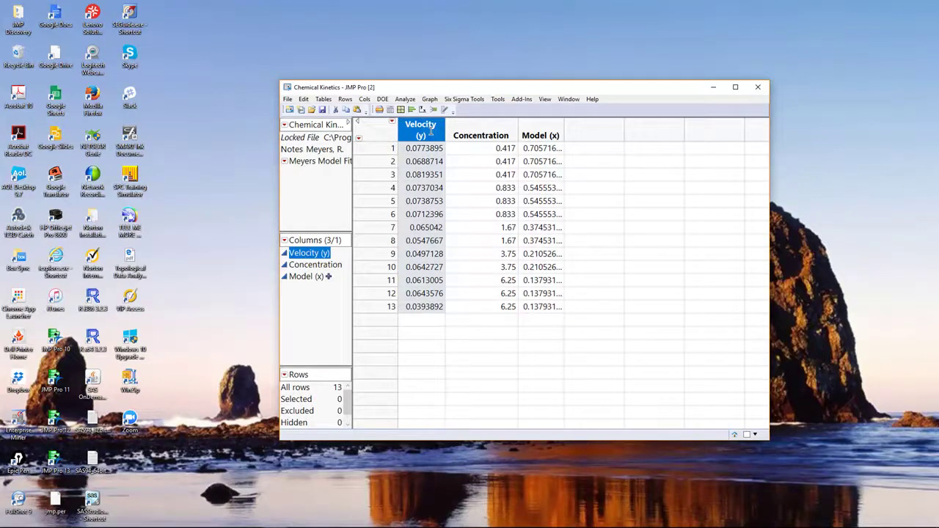
{"action": "left_click", "coordinate": [502, 129]}
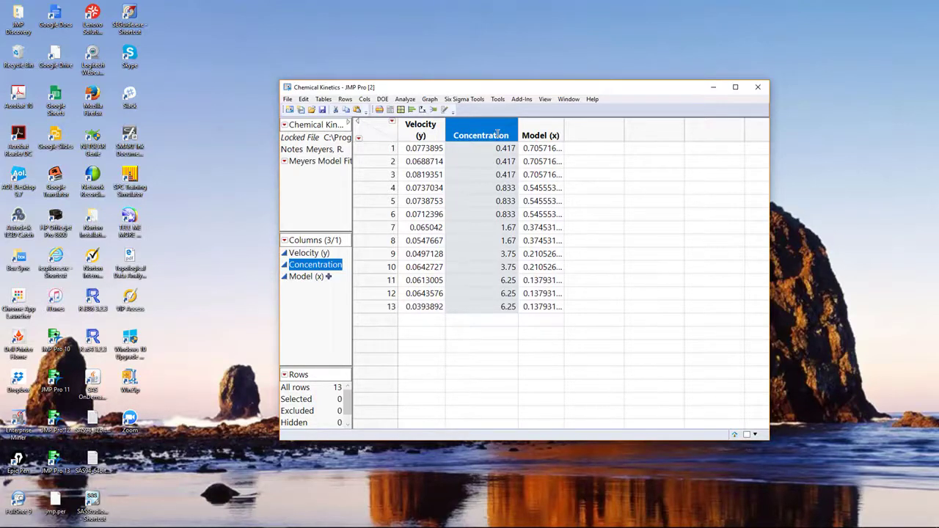
{"action": "left_click", "coordinate": [406, 100]}
{"action": "left_click", "coordinate": [368, 123]}
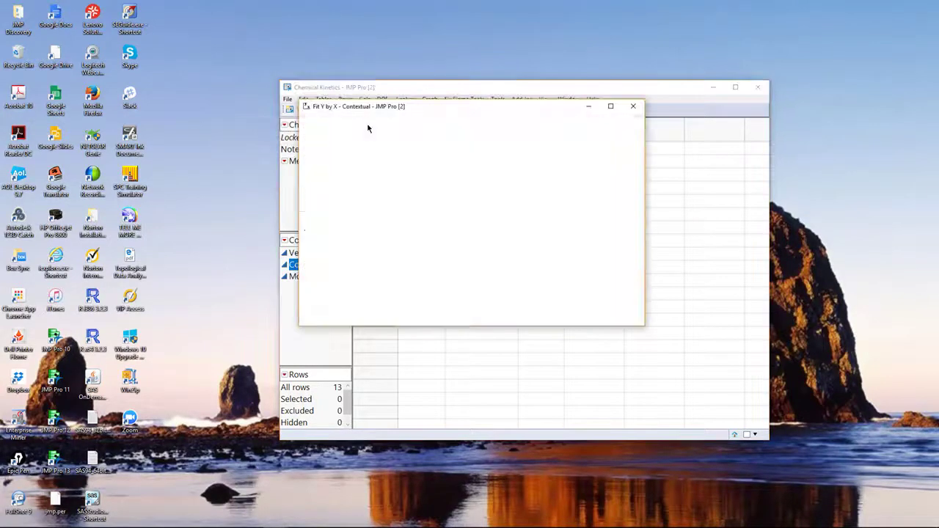
{"action": "left_click", "coordinate": [461, 204]}
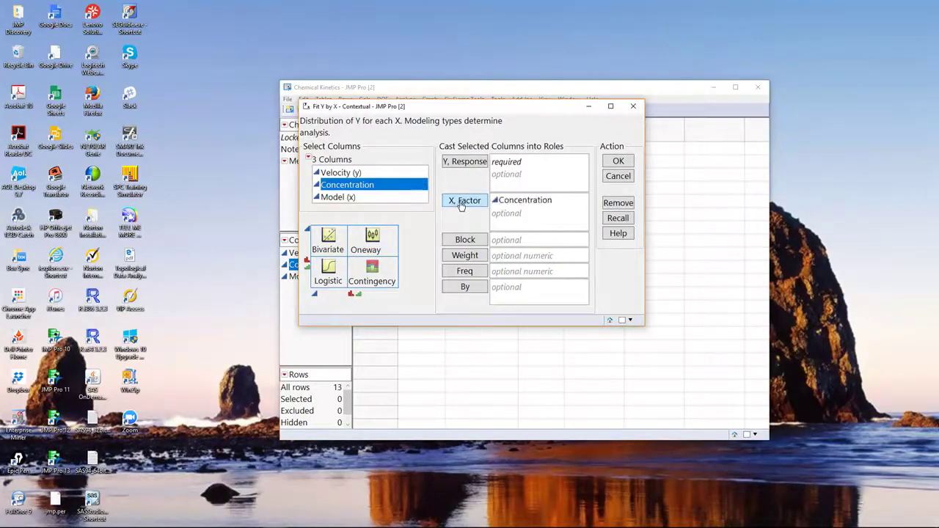
{"action": "left_click", "coordinate": [359, 174]}
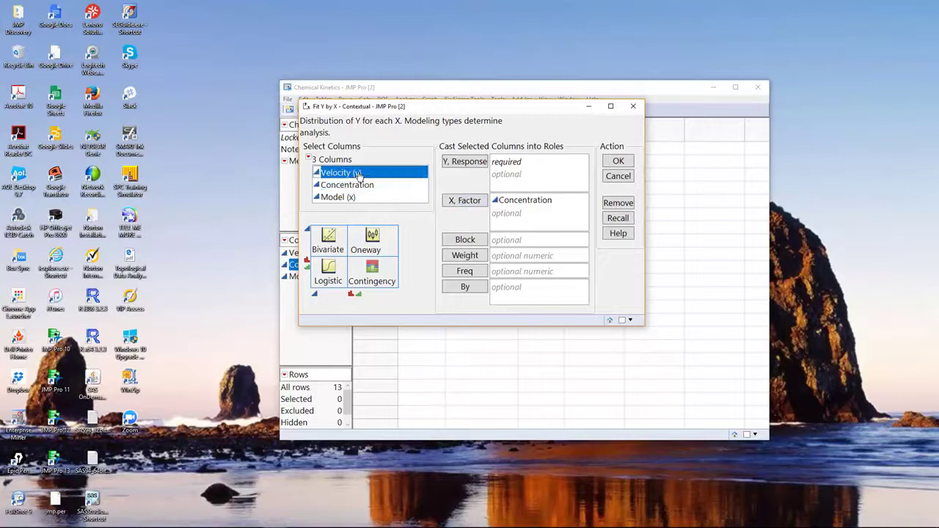
{"action": "left_click", "coordinate": [465, 162]}
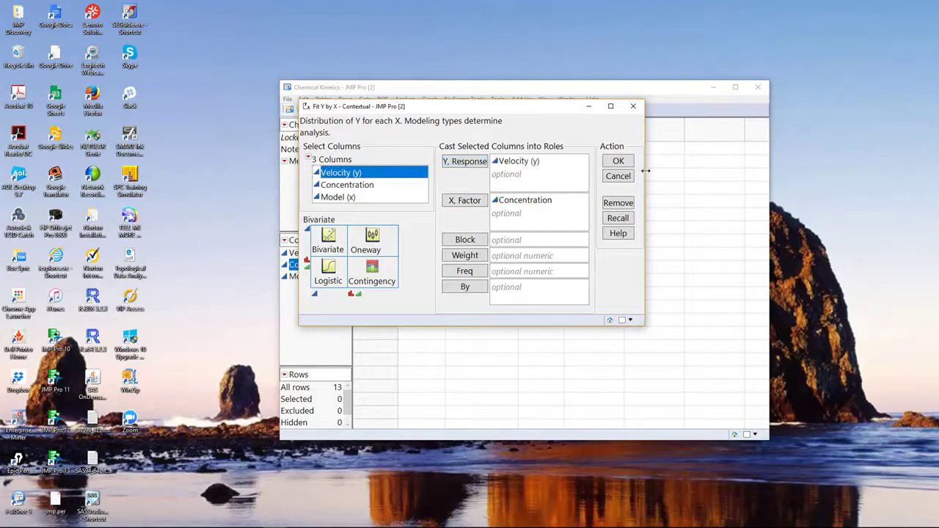
{"action": "left_click", "coordinate": [619, 161]}
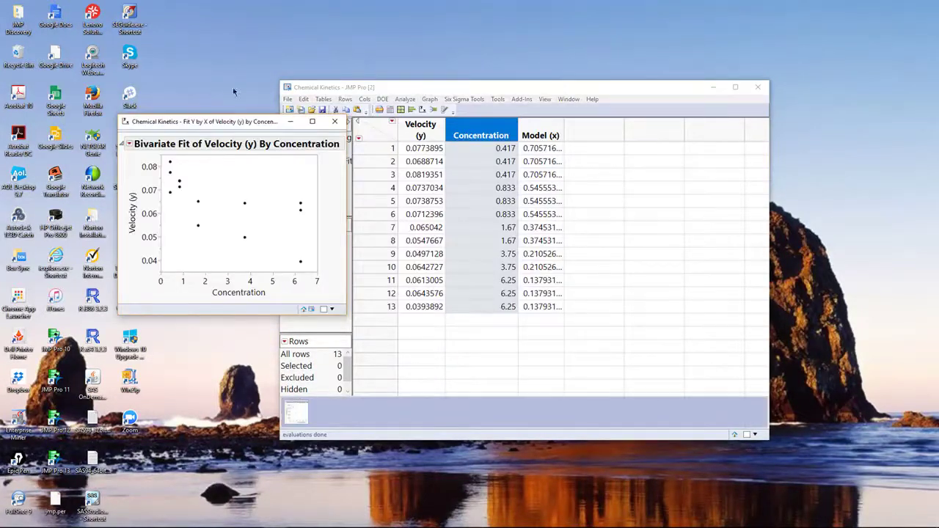
{"action": "left_click_drag", "start_coordinate": [231, 122], "coordinate": [397, 83]}
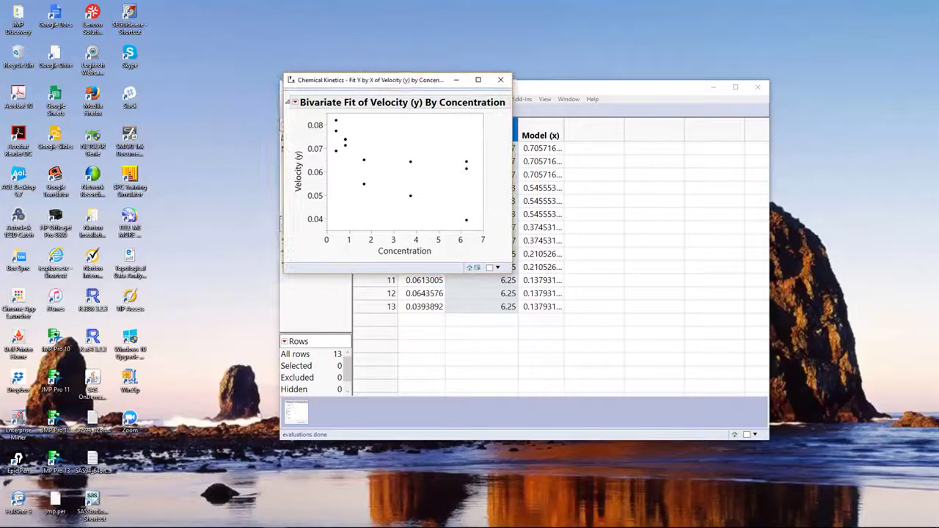
- Enlarge the report and scatterplot, then add Fit Line (RSquare 0.480834, F Ratio 10.1878)
{"action": "left_click_drag", "start_coordinate": [512, 270], "coordinate": [674, 372]}
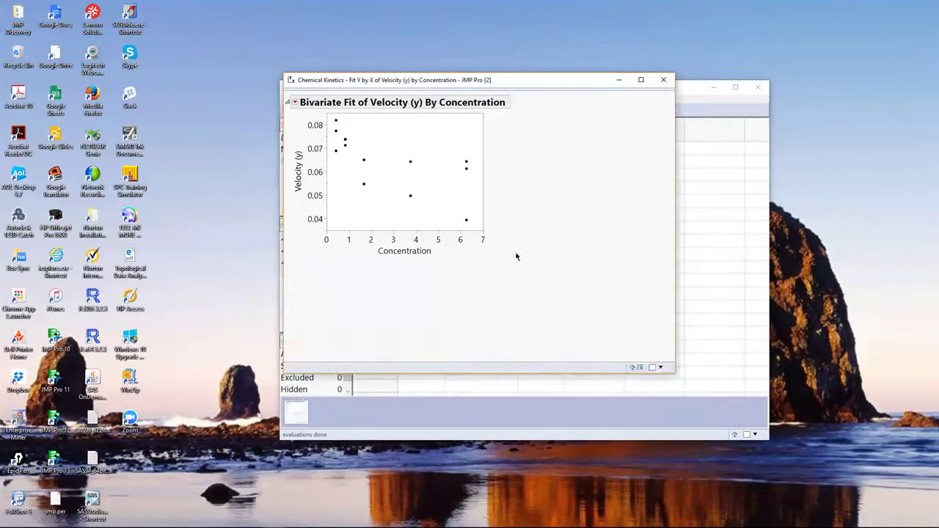
{"action": "left_click_drag", "start_coordinate": [484, 231], "coordinate": [588, 285]}
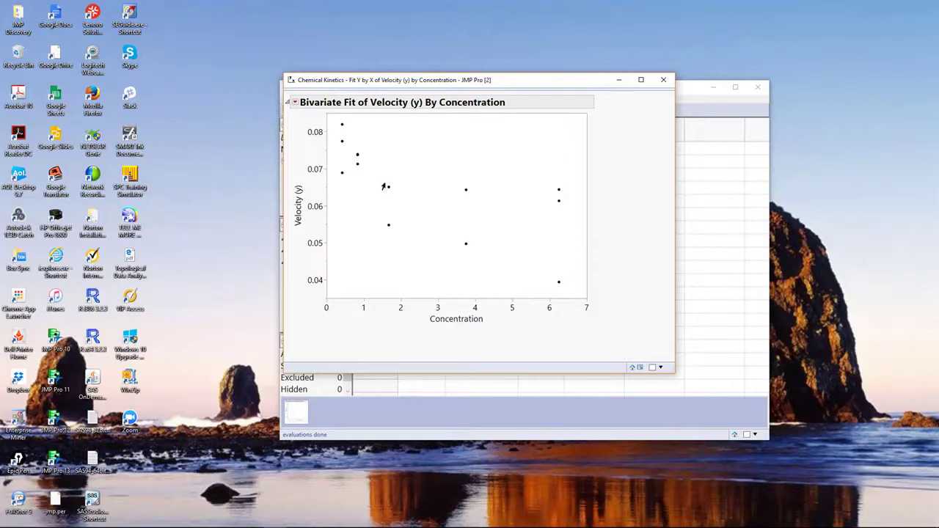
{"action": "left_click", "coordinate": [295, 105]}
{"action": "left_click", "coordinate": [247, 150]}
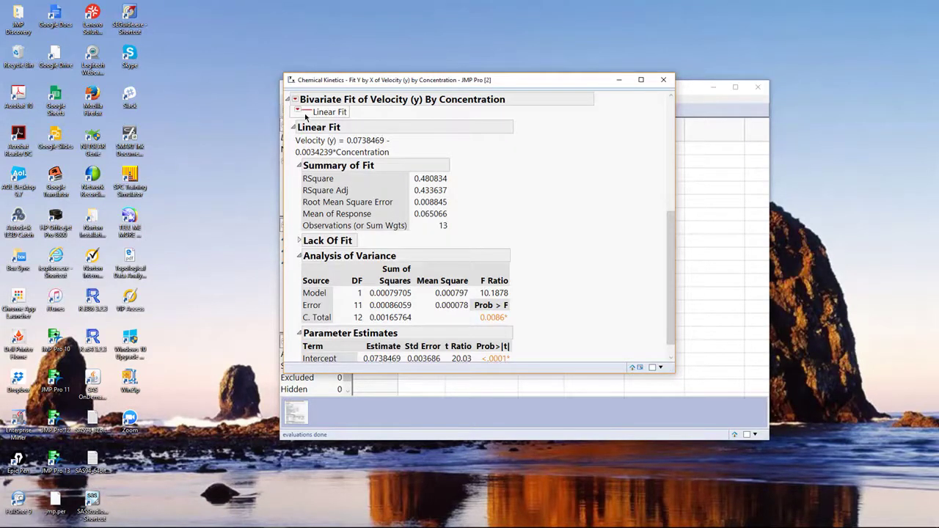
{"action": "scroll", "coordinate": [454, 156], "scroll_direction": "up", "scroll_amount": 2}
{"action": "scroll", "coordinate": [440, 144], "scroll_direction": "up", "scroll_amount": 1}
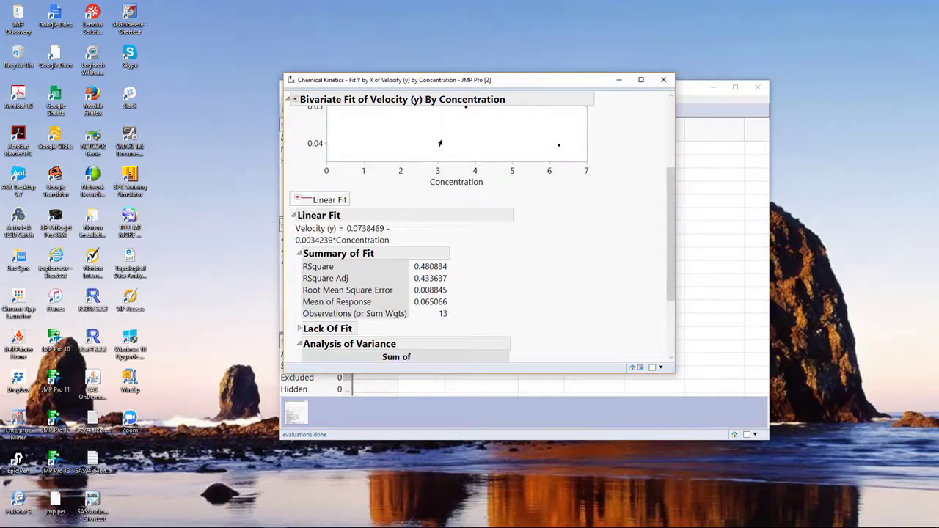
- Turn on Plot Residuals for the linear fit to show Residual by Predicted and Actual by Predicted plots
{"action": "left_click", "coordinate": [301, 200]}
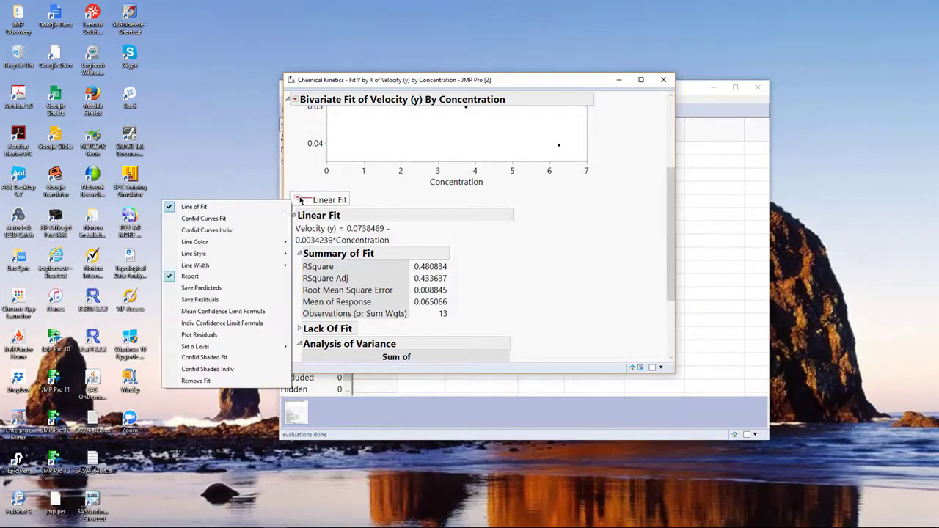
{"action": "left_click", "coordinate": [239, 335]}
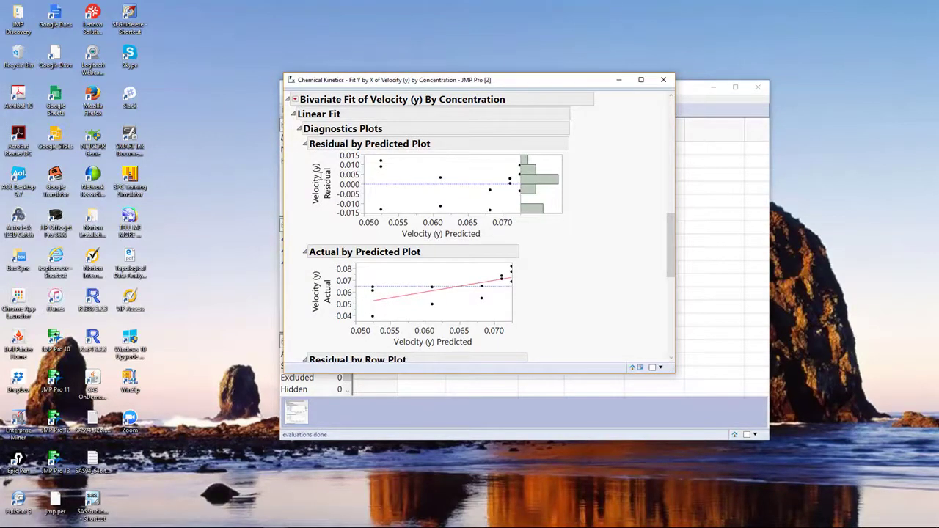
{"action": "left_click", "coordinate": [320, 177]}
{"action": "key", "text": "Escape"}
{"action": "mouse_move", "coordinate": [322, 156]}
{"action": "left_mouse_down"}
{"action": "mouse_move", "coordinate": [373, 204]}
{"action": "mouse_move", "coordinate": [424, 203]}
{"action": "mouse_move", "coordinate": [527, 190]}
{"action": "mouse_move", "coordinate": [589, 132]}
{"action": "left_mouse_up"}
{"action": "left_click_drag", "start_coordinate": [670, 267], "coordinate": [656, 148]}
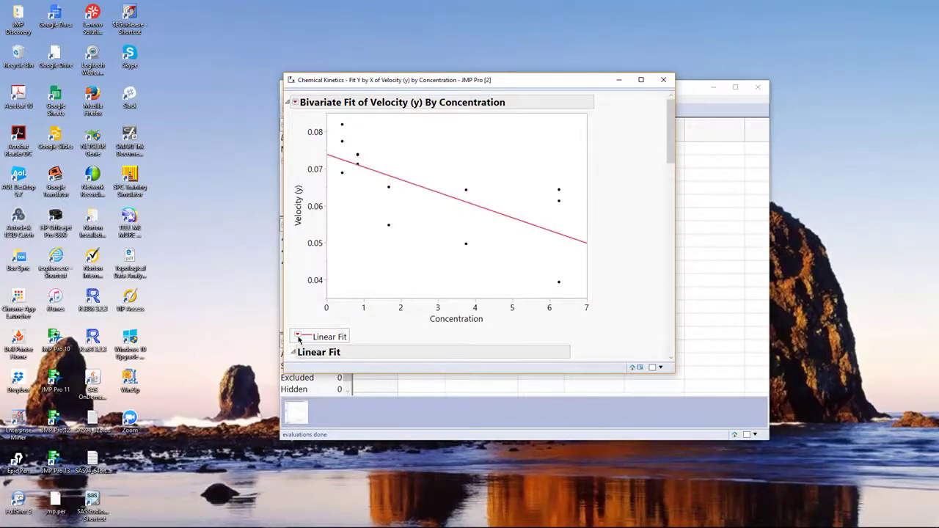
- Add a Fit Polynomial 2,quadratic curve and review its Degree=2 report (RSquare 0.58577)
{"action": "left_click", "coordinate": [295, 104]}
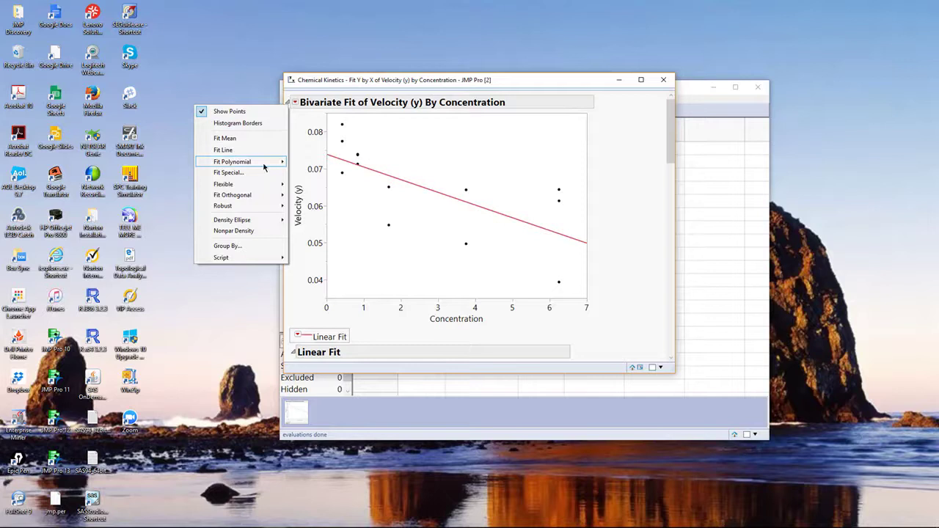
{"action": "mouse_move", "coordinate": [235, 163]}
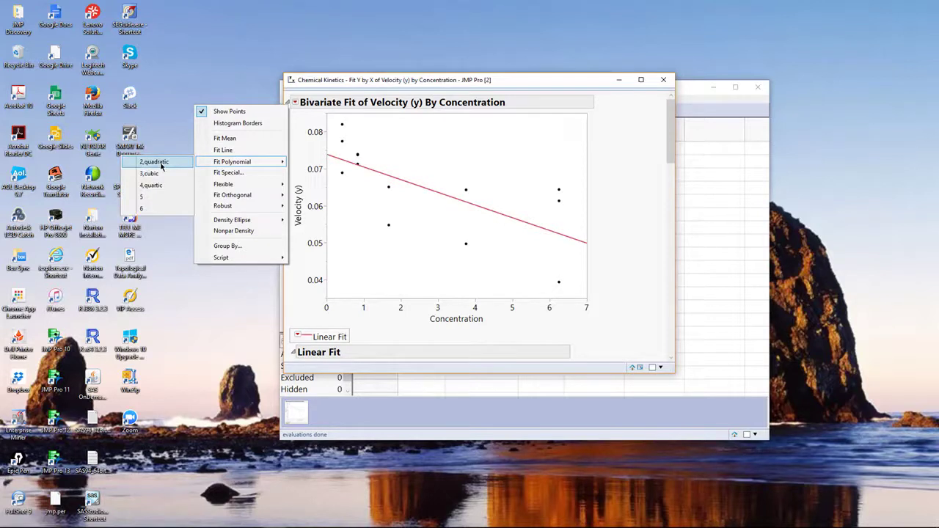
{"action": "left_click", "coordinate": [160, 163]}
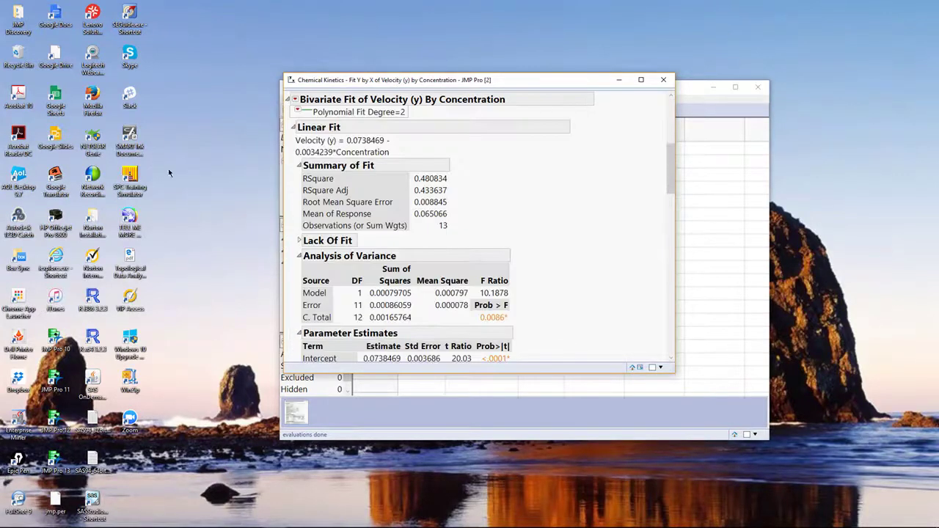
{"action": "scroll", "coordinate": [574, 229], "scroll_direction": "down", "scroll_amount": 5}
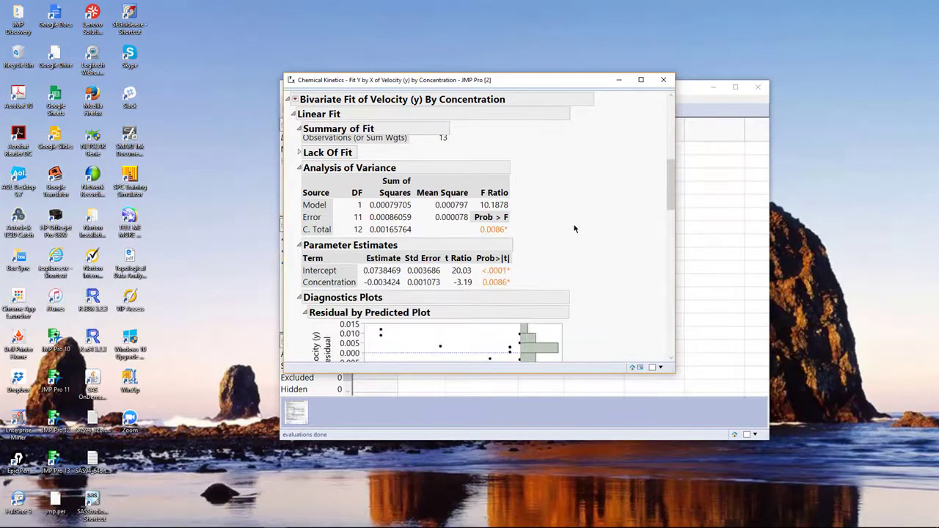
{"action": "scroll", "coordinate": [575, 229], "scroll_direction": "down", "scroll_amount": 6}
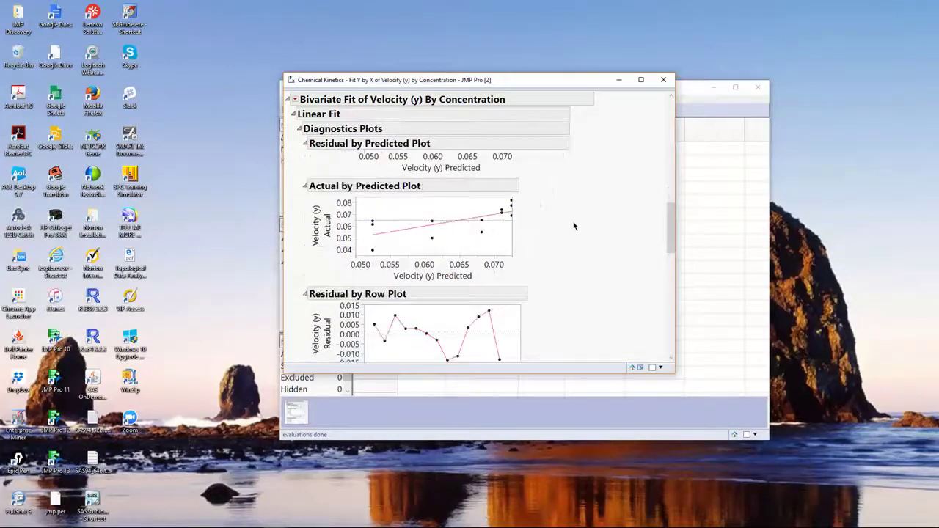
{"action": "scroll", "coordinate": [572, 220], "scroll_direction": "down", "scroll_amount": 4}
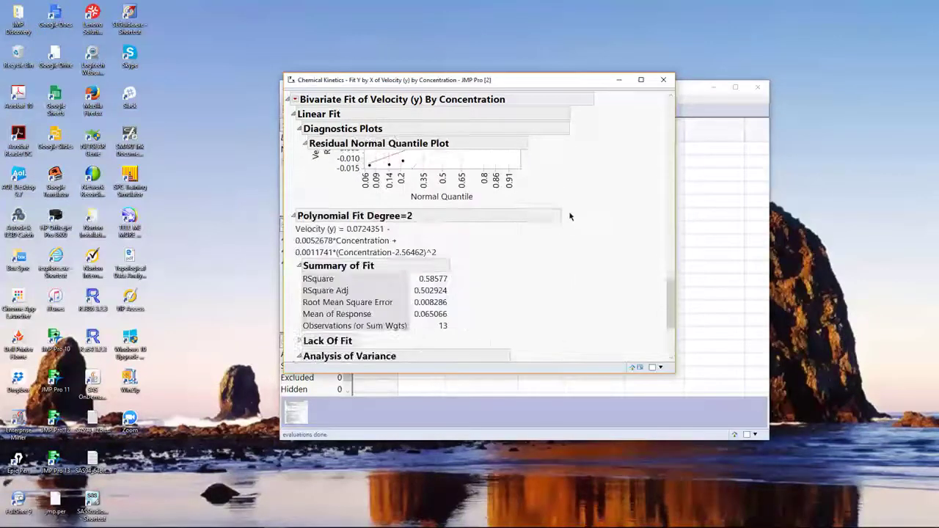
{"action": "scroll", "coordinate": [569, 225], "scroll_direction": "down", "scroll_amount": 3}
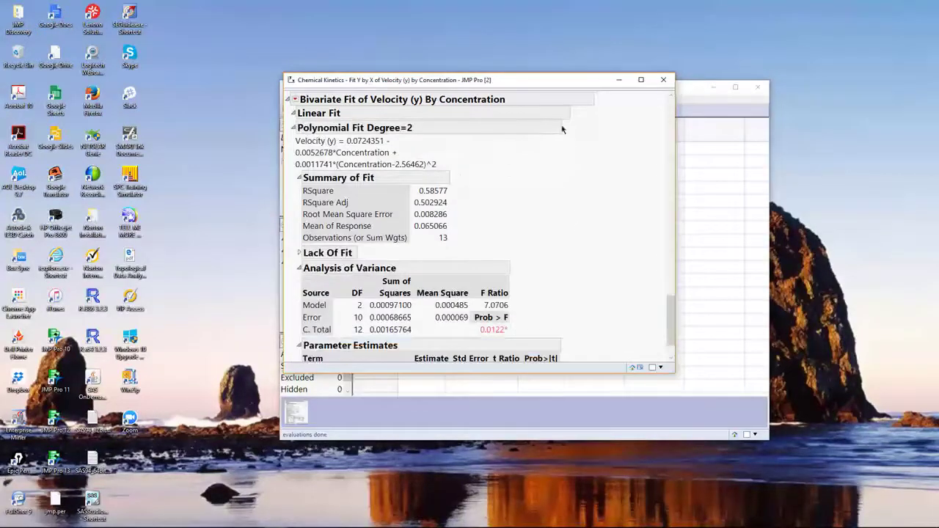
{"action": "mouse_move", "coordinate": [484, 151]}
{"action": "left_mouse_down"}
{"action": "mouse_move", "coordinate": [315, 132]}
{"action": "mouse_move", "coordinate": [288, 162]}
{"action": "mouse_move", "coordinate": [298, 178]}
{"action": "mouse_move", "coordinate": [382, 189]}
{"action": "mouse_move", "coordinate": [490, 188]}
{"action": "mouse_move", "coordinate": [508, 163]}
{"action": "mouse_move", "coordinate": [432, 132]}
{"action": "left_mouse_up"}
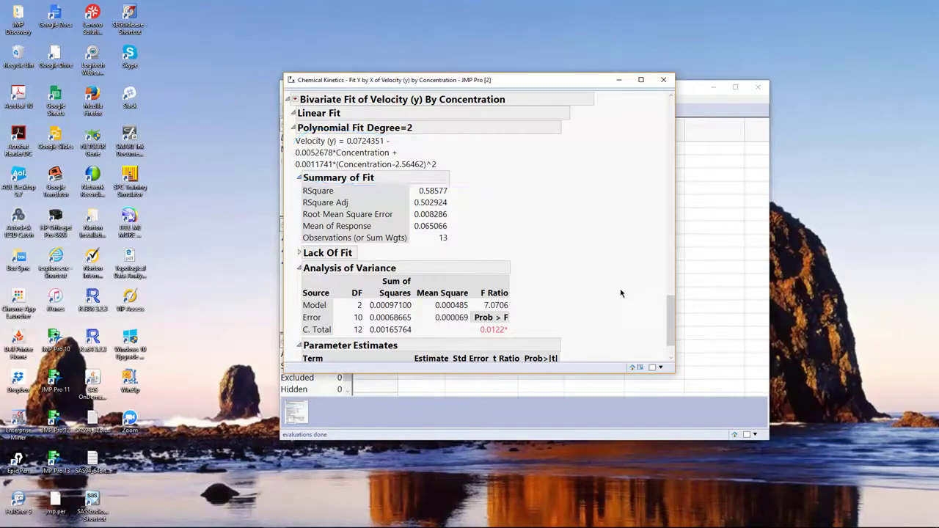
{"action": "mouse_move", "coordinate": [669, 328]}
{"action": "left_mouse_down"}
{"action": "mouse_move", "coordinate": [655, 197]}
{"action": "mouse_move", "coordinate": [666, 94]}
{"action": "left_mouse_up"}
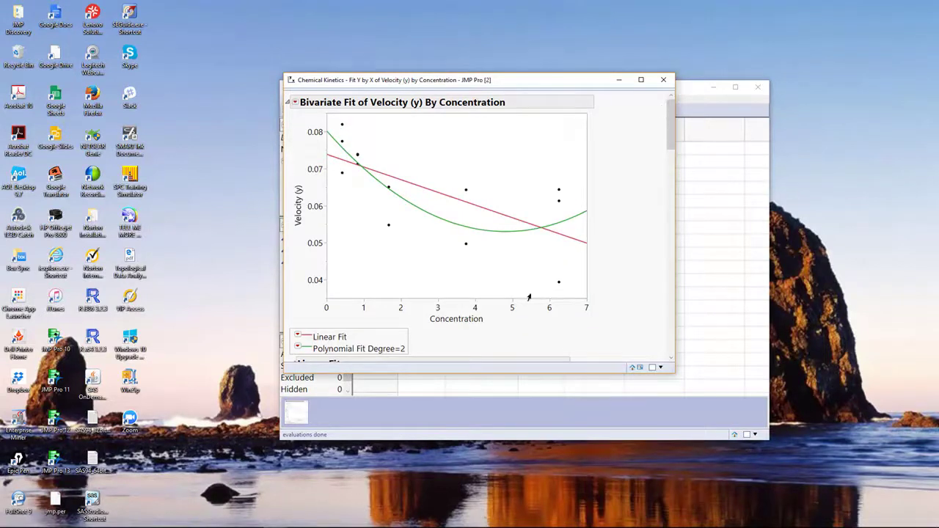
- Turn on Plot Residuals for the Degree=2 fit and enlarge its Residual by Predicted plot
{"action": "left_click", "coordinate": [298, 349]}
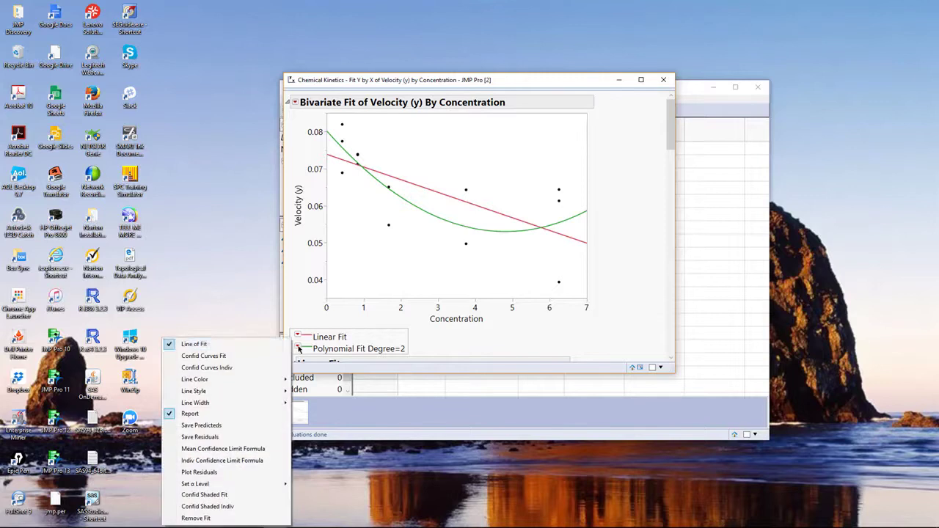
{"action": "left_click", "coordinate": [224, 473]}
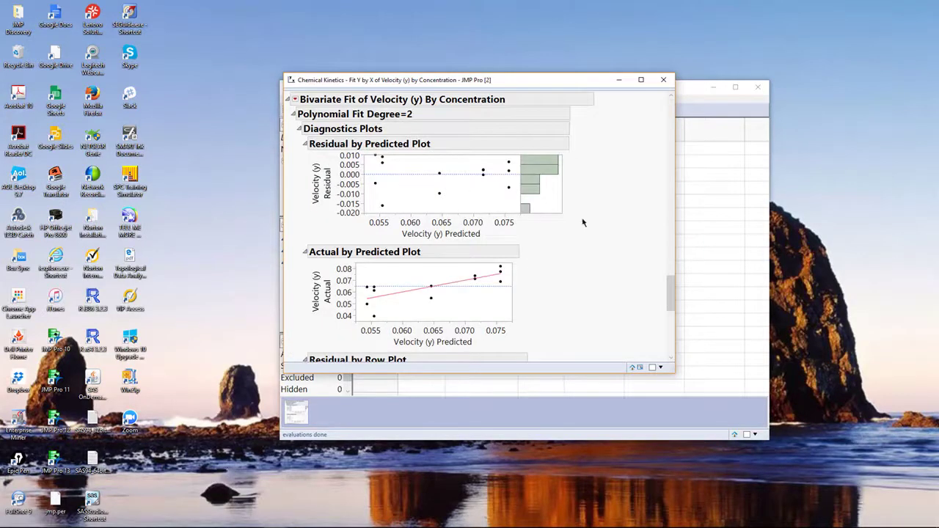
{"action": "left_click_drag", "start_coordinate": [518, 210], "coordinate": [567, 278]}
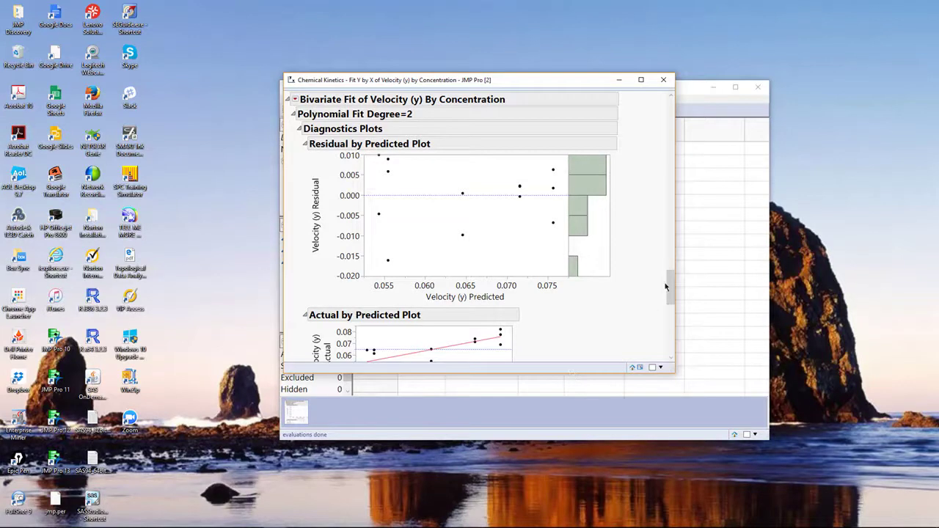
{"action": "left_click_drag", "start_coordinate": [670, 299], "coordinate": [691, 86]}
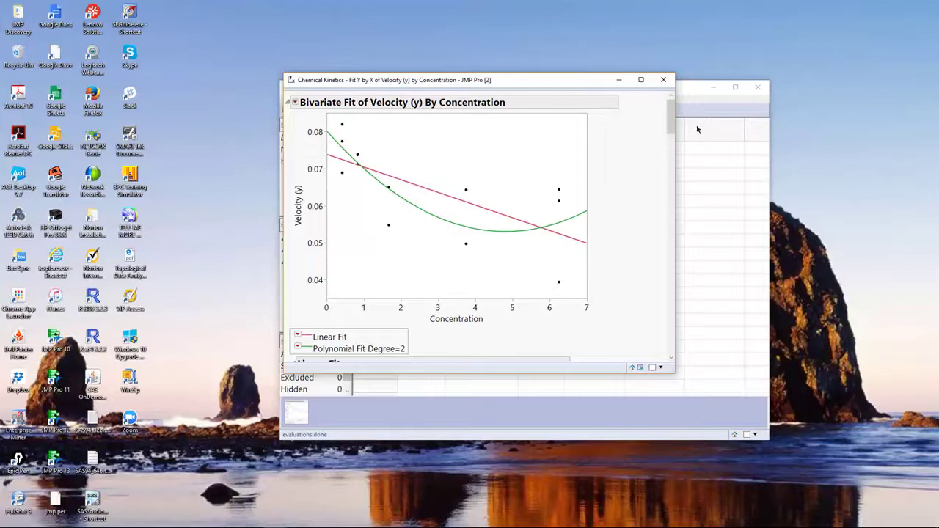
- Choose Remove Fit on the Linear Fit, leaving only the Degree=2 curve
{"action": "left_click", "coordinate": [298, 335]}
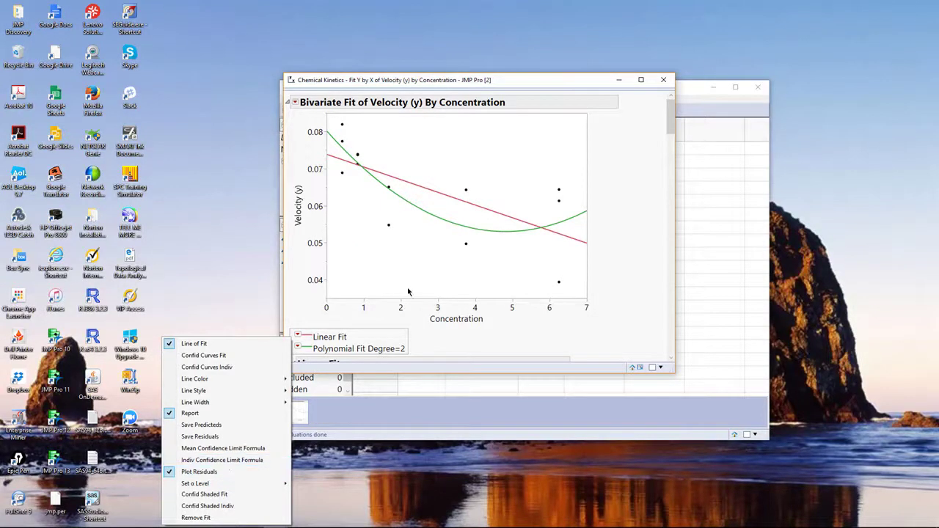
{"action": "left_click", "coordinate": [218, 518]}
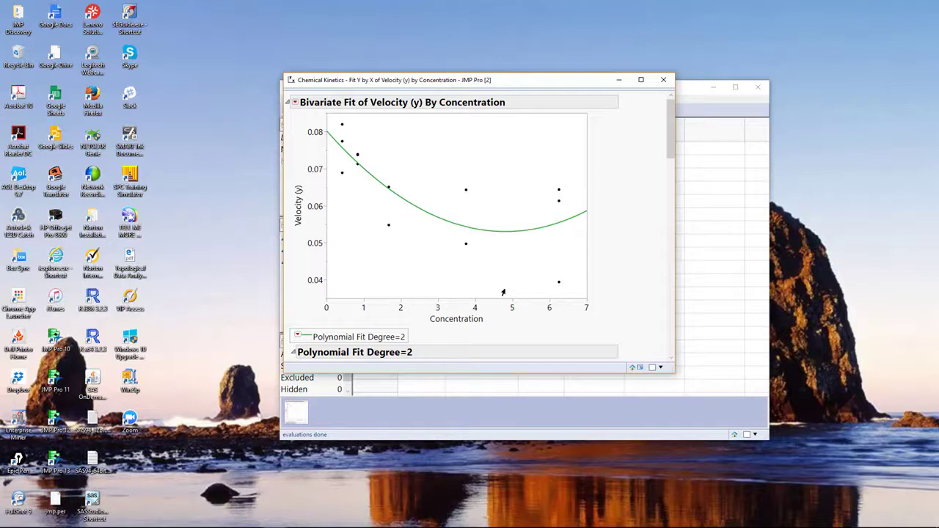
{"action": "scroll", "coordinate": [502, 292], "scroll_direction": "down", "scroll_amount": 4}
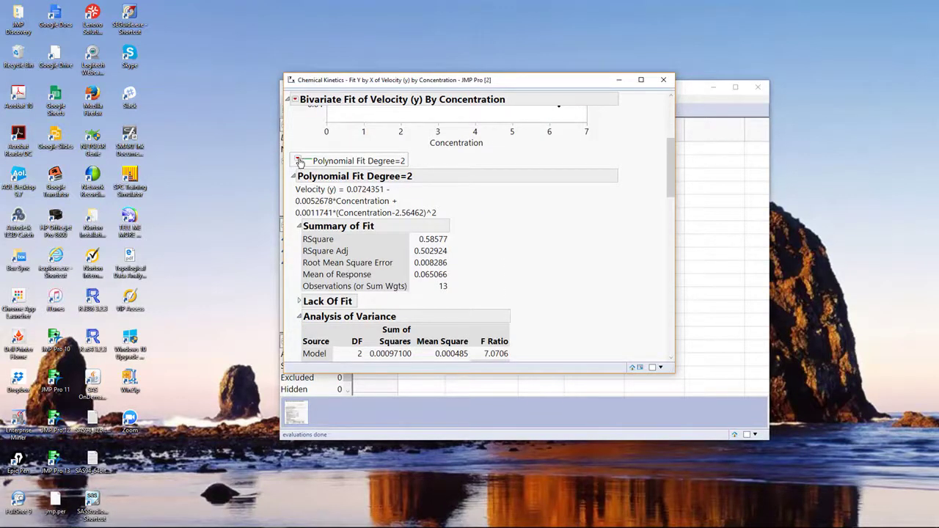
- Run Save Predicteds and then Save Residuals from the Polynomial Fit Degree=2 menu
{"action": "left_click", "coordinate": [300, 161]}
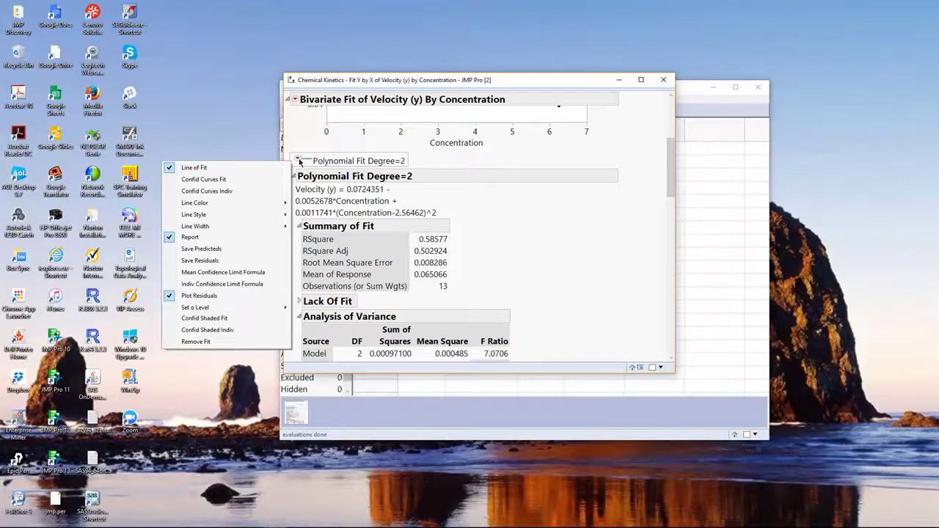
{"action": "left_click", "coordinate": [237, 250]}
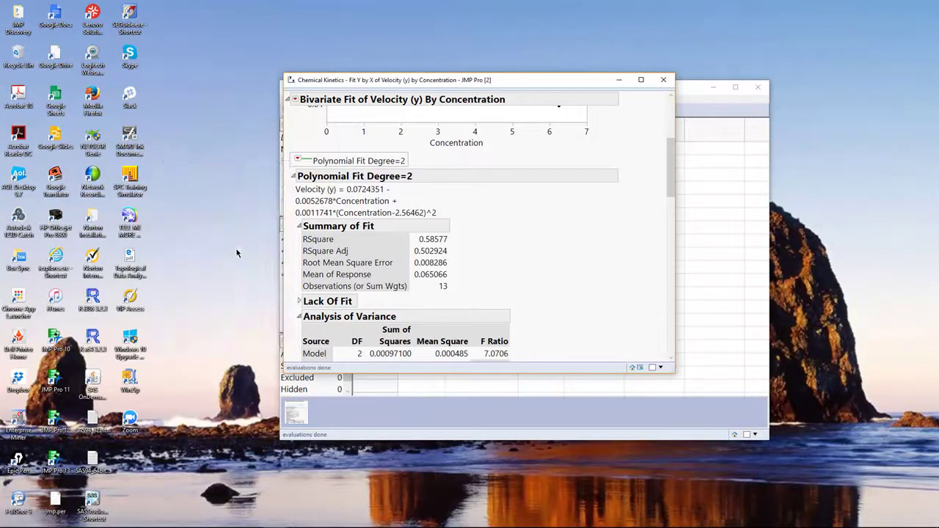
{"action": "left_click", "coordinate": [297, 162]}
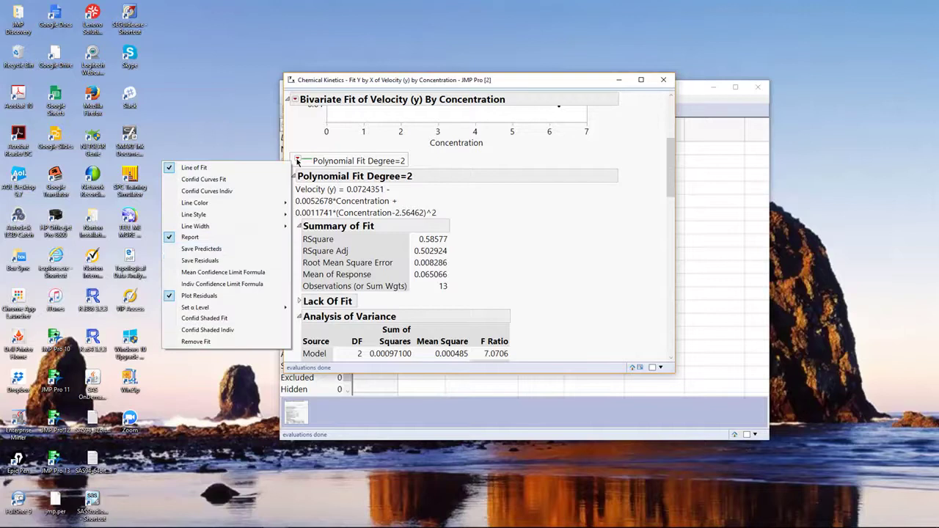
{"action": "left_click", "coordinate": [241, 256]}
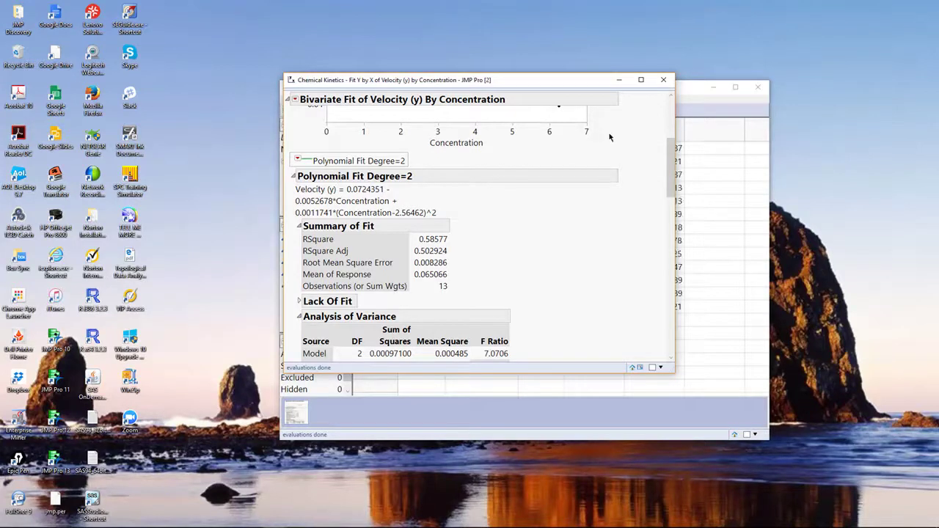
- Close the fit report and select the Predicted Velocity (y) and Residuals Velocity (y) columns
{"action": "left_click", "coordinate": [663, 80]}
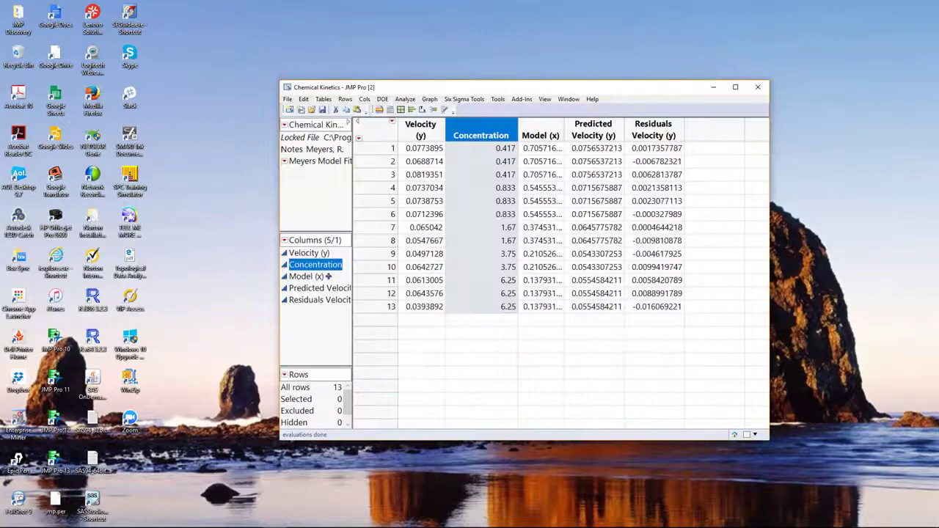
{"action": "left_click", "coordinate": [593, 129]}
{"action": "left_click", "coordinate": [664, 129], "text": "shift"}
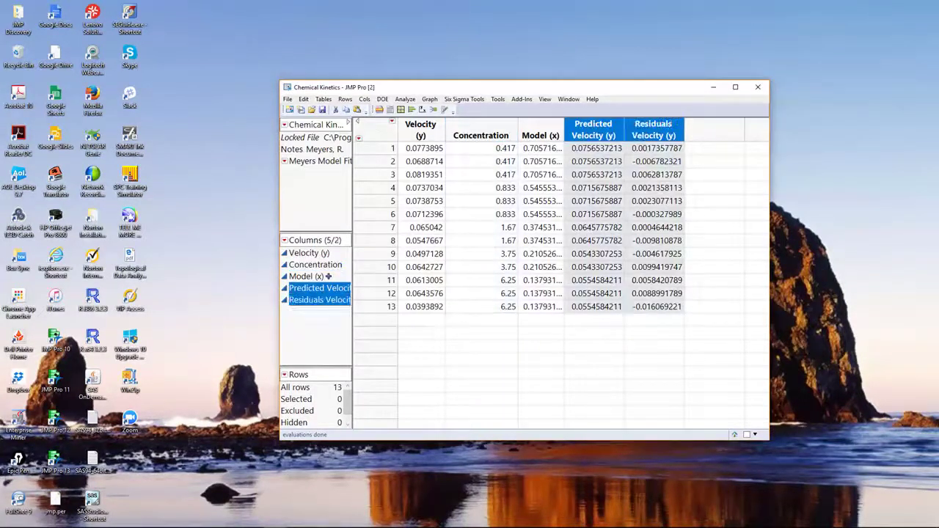
{"action": "right_click", "coordinate": [598, 135]}
{"action": "mouse_move", "coordinate": [575, 211]}
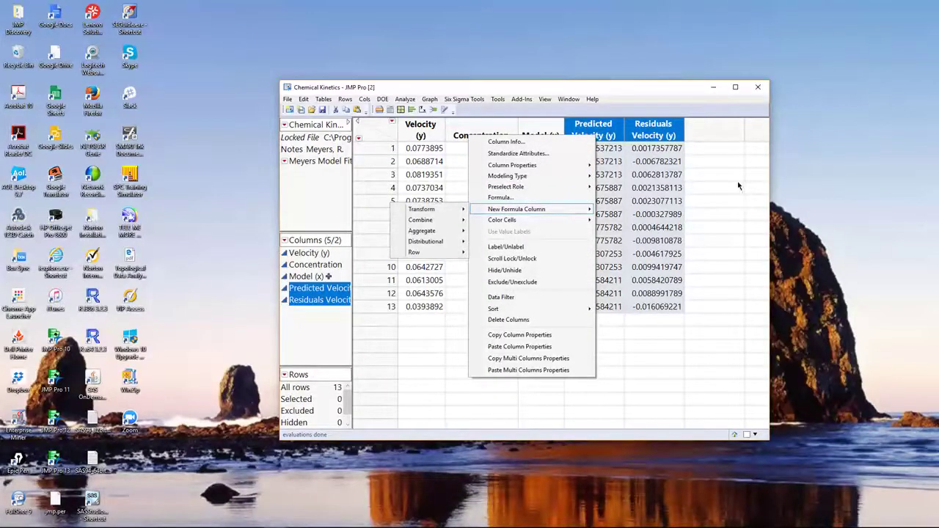
{"action": "left_click", "coordinate": [714, 129]}
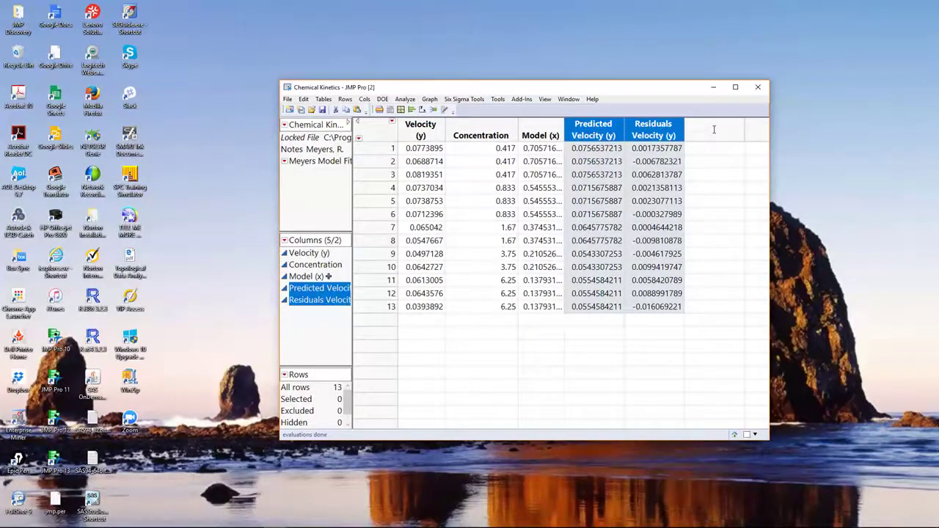
{"action": "mouse_move", "coordinate": [665, 524]}
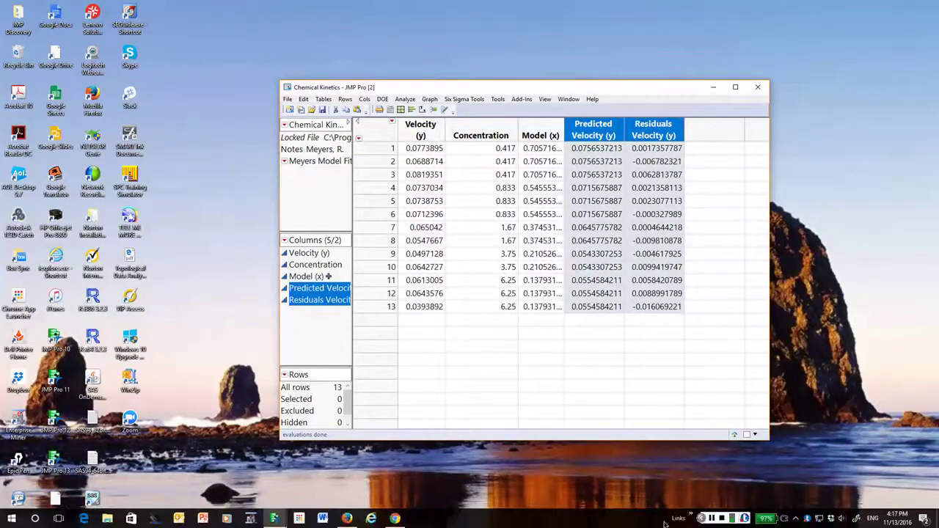